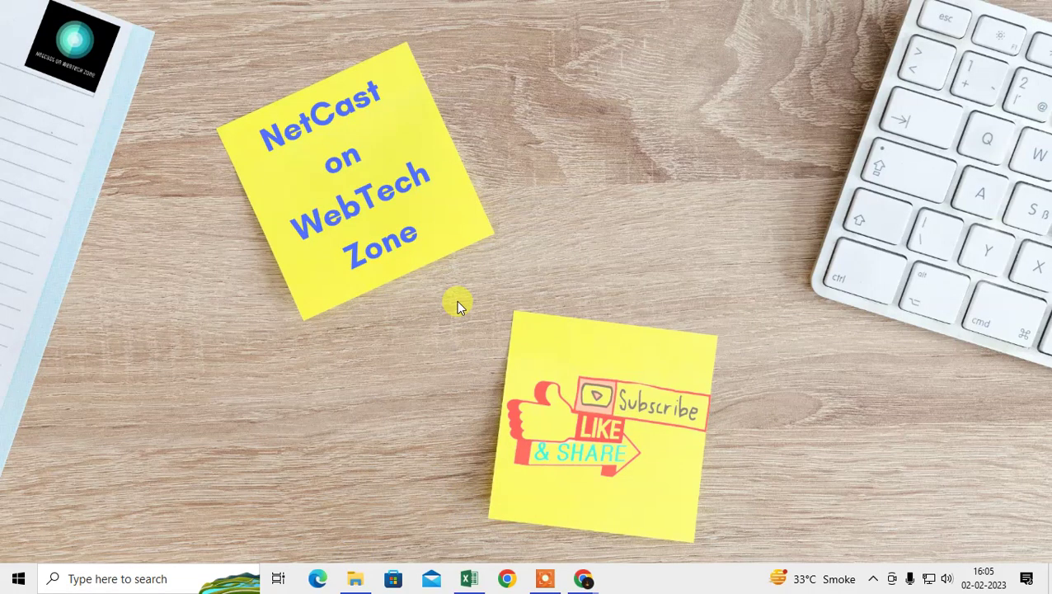
# - Refresh the Windows desktop three times from its right-click menu
pyautogui.rightClick(524, 71)
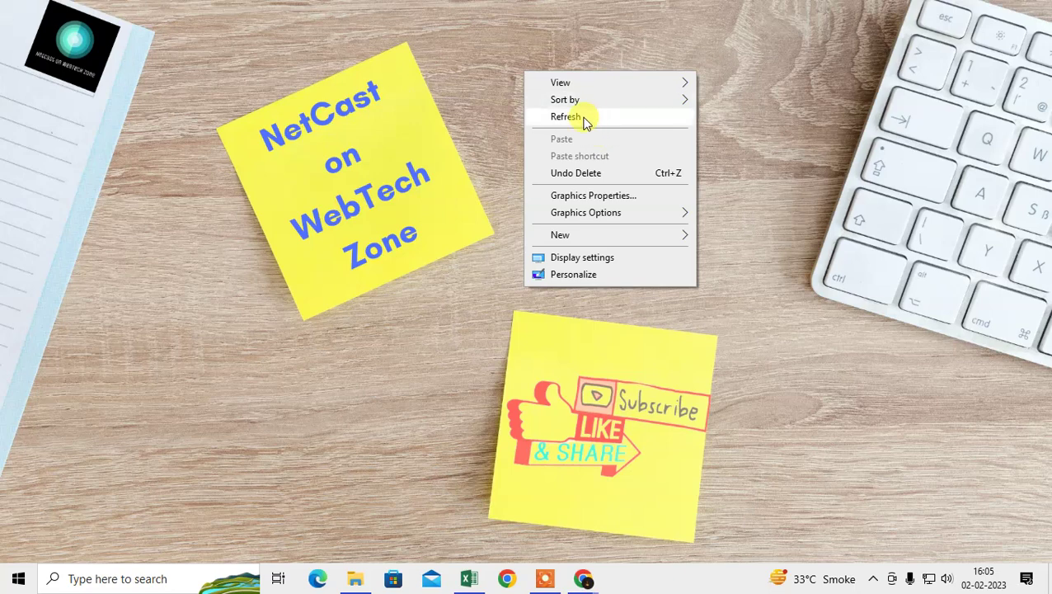
pyautogui.click(584, 118)
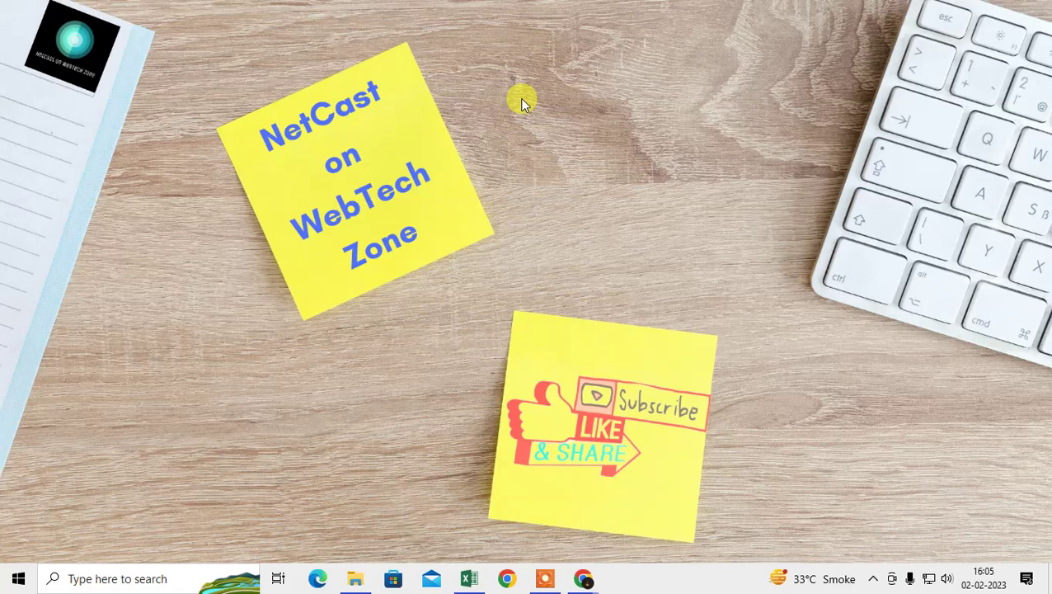
pyautogui.rightClick(477, 85)
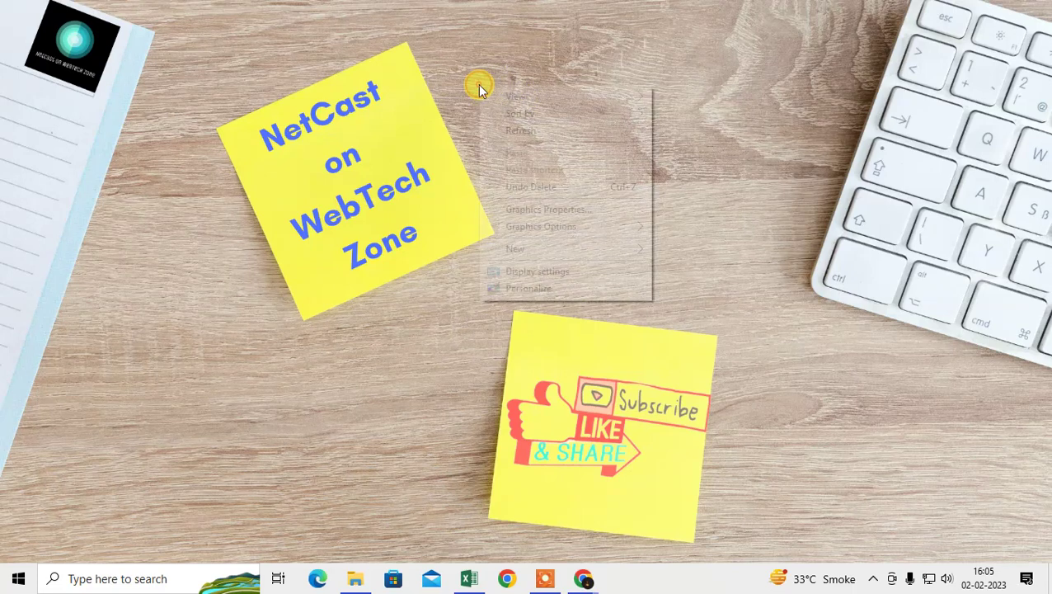
pyautogui.click(583, 133)
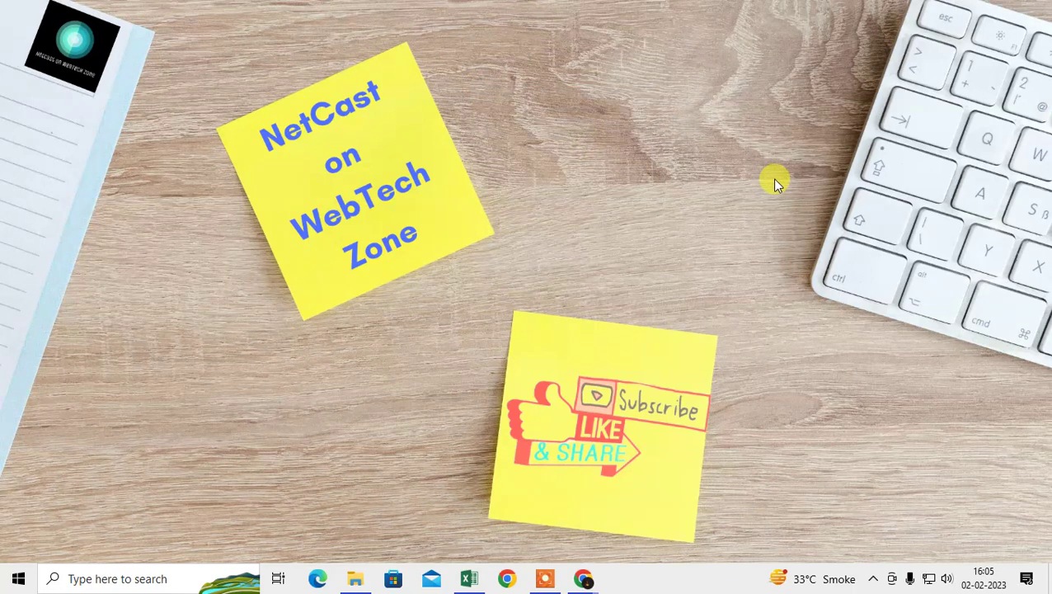
pyautogui.rightClick(472, 109)
pyautogui.click(517, 149)
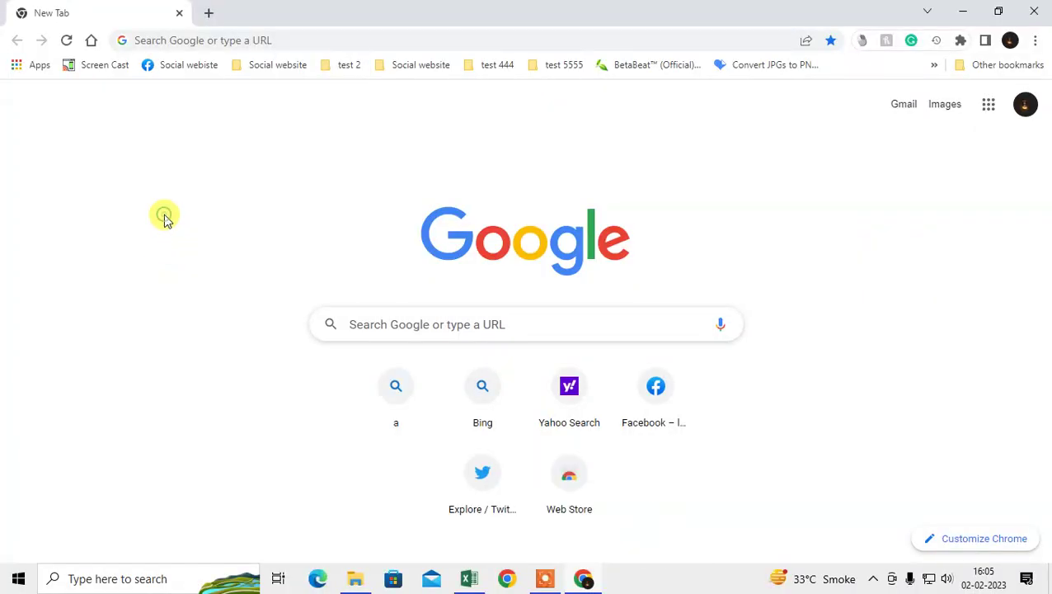
pyautogui.click(538, 580)
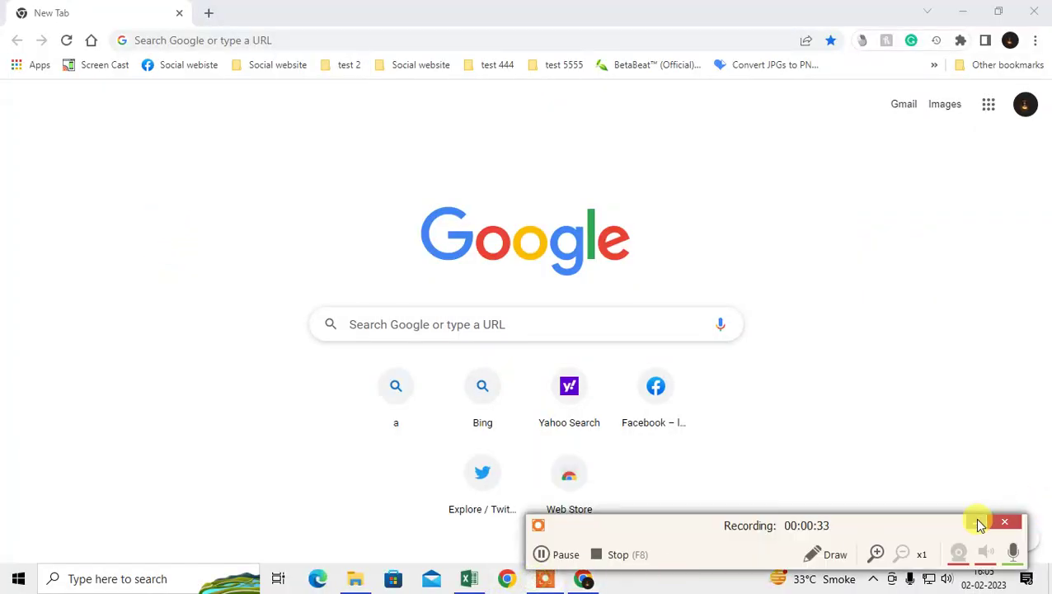
pyautogui.click(979, 521)
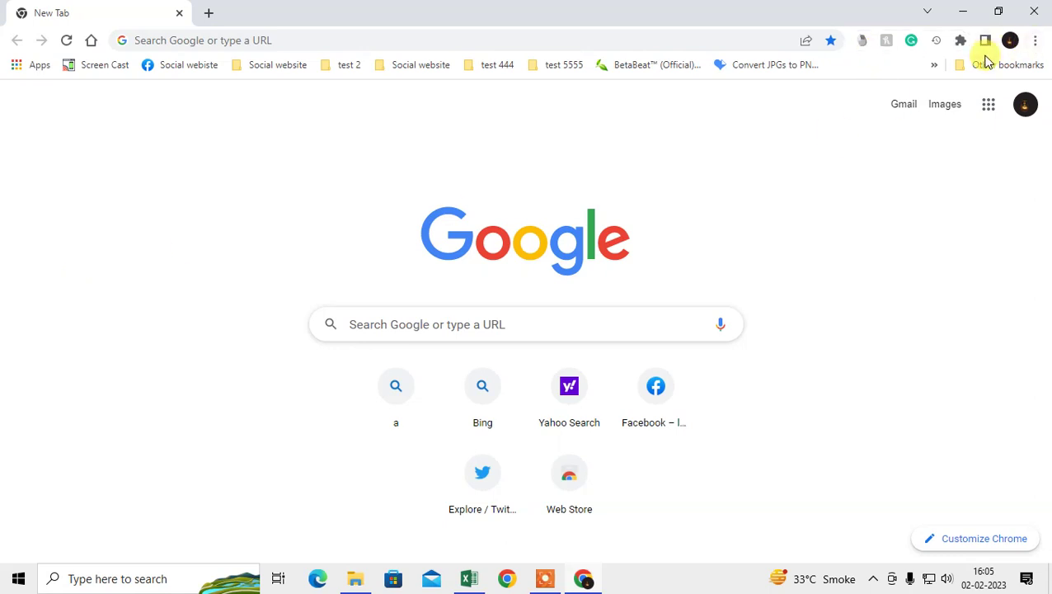
pyautogui.click(1037, 45)
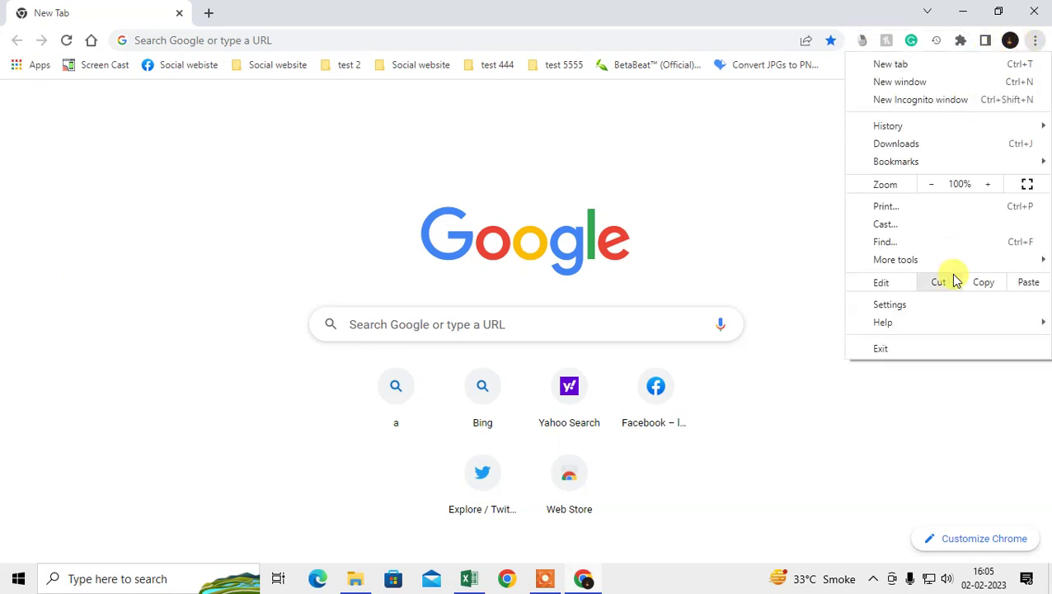
pyautogui.moveTo(882, 322)
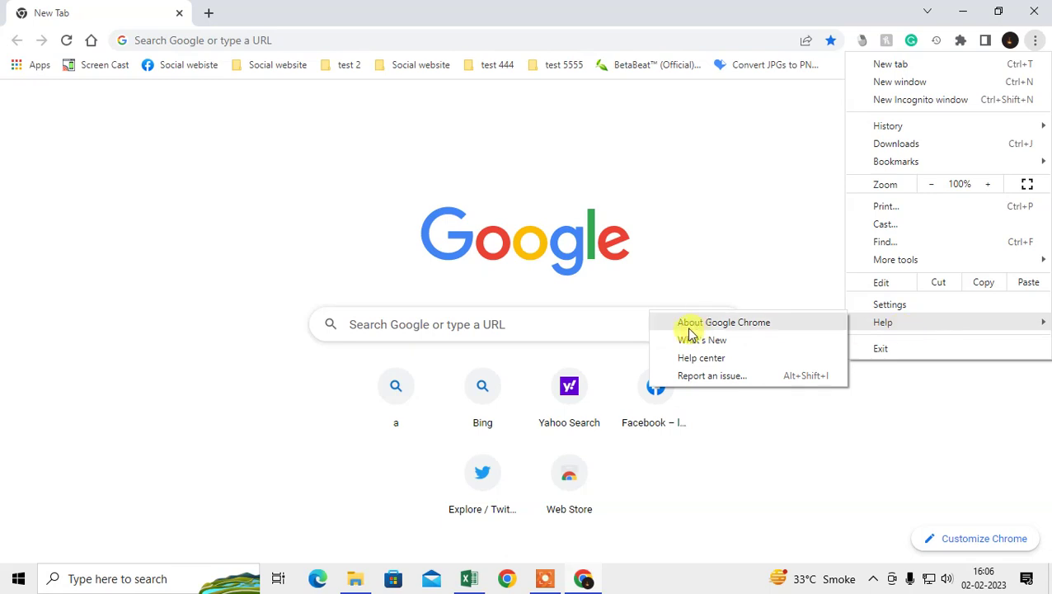
pyautogui.click(698, 326)
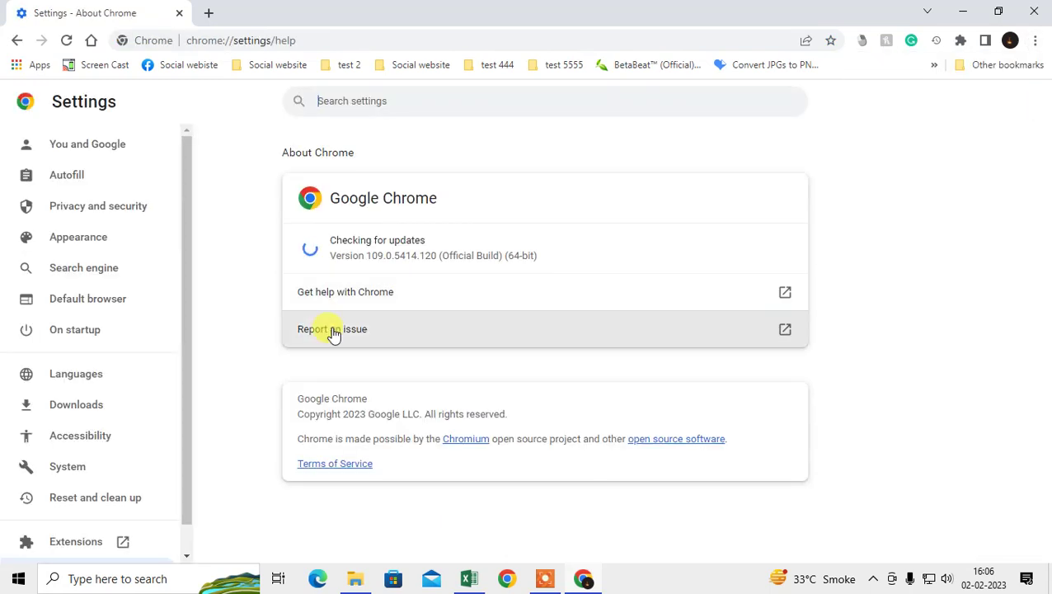
pyautogui.moveTo(330, 240); pyautogui.dragTo(421, 237)
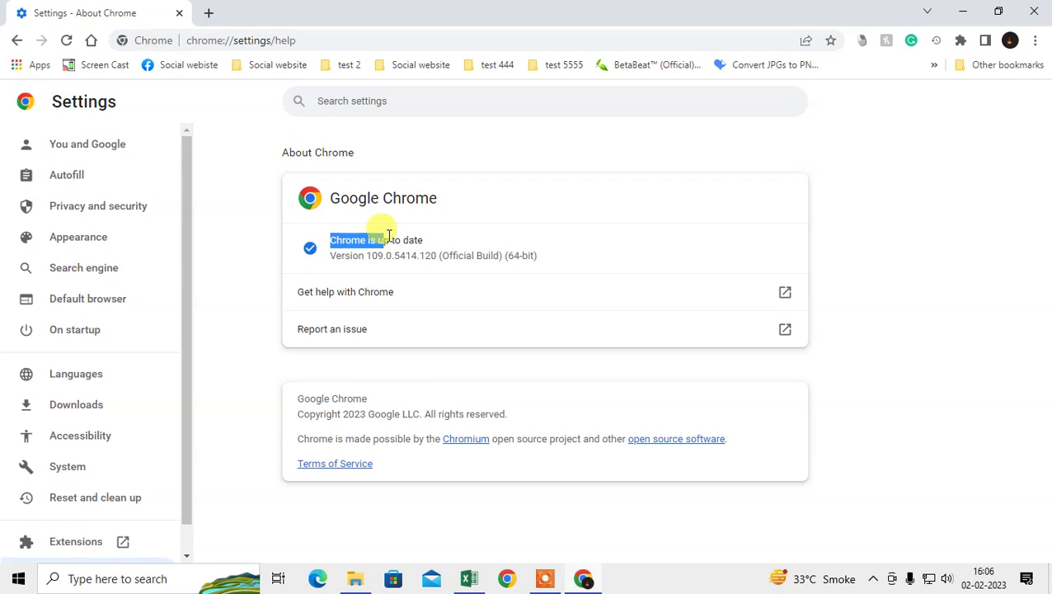
pyautogui.click(388, 252)
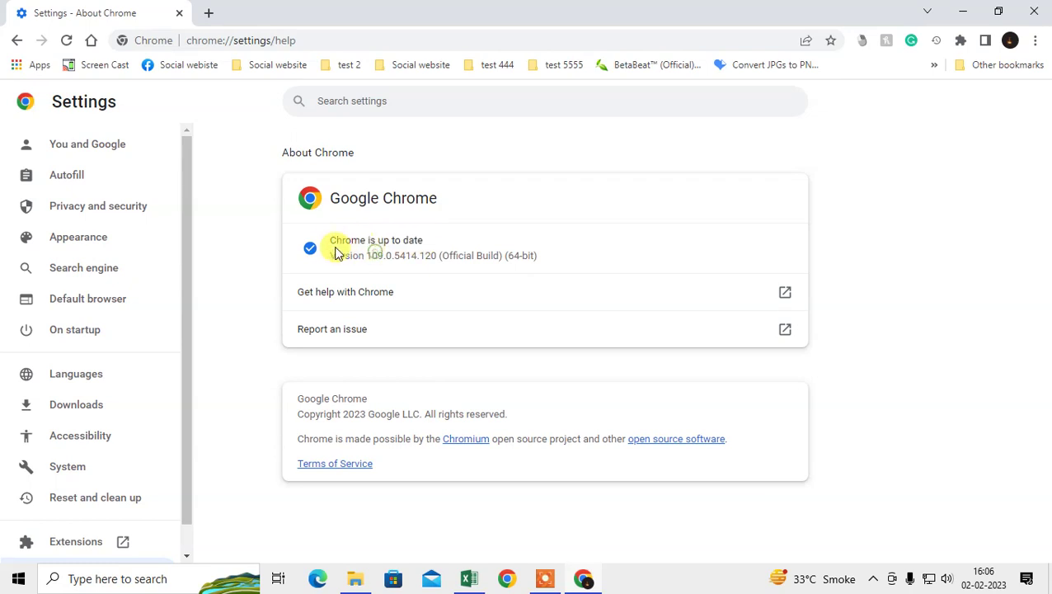
pyautogui.moveTo(320, 247)
pyautogui.mouseDown()
pyautogui.moveTo(452, 252)
pyautogui.moveTo(445, 257)
pyautogui.mouseUp()
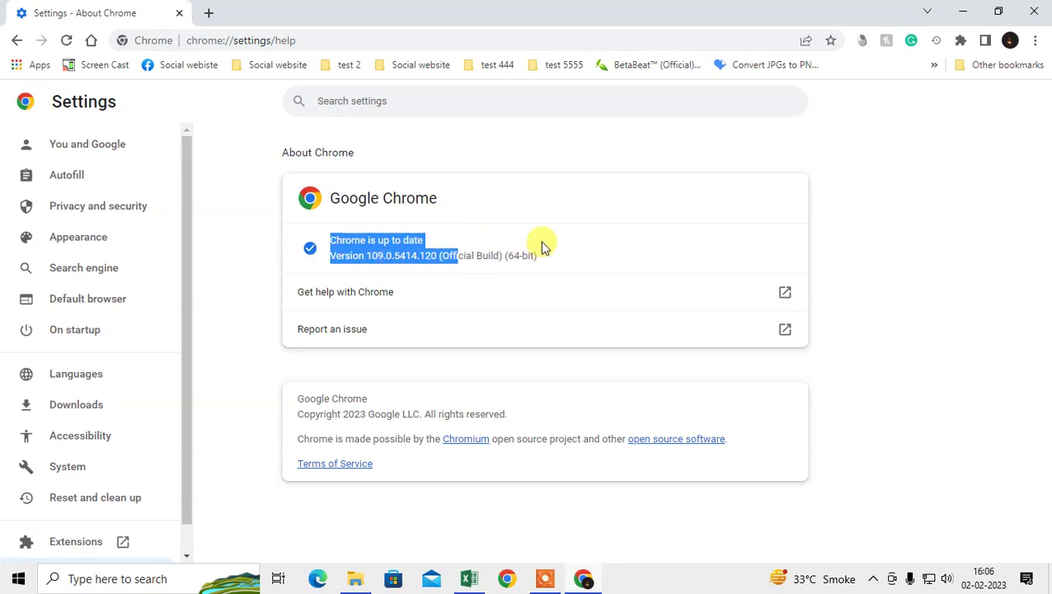
pyautogui.click(802, 246)
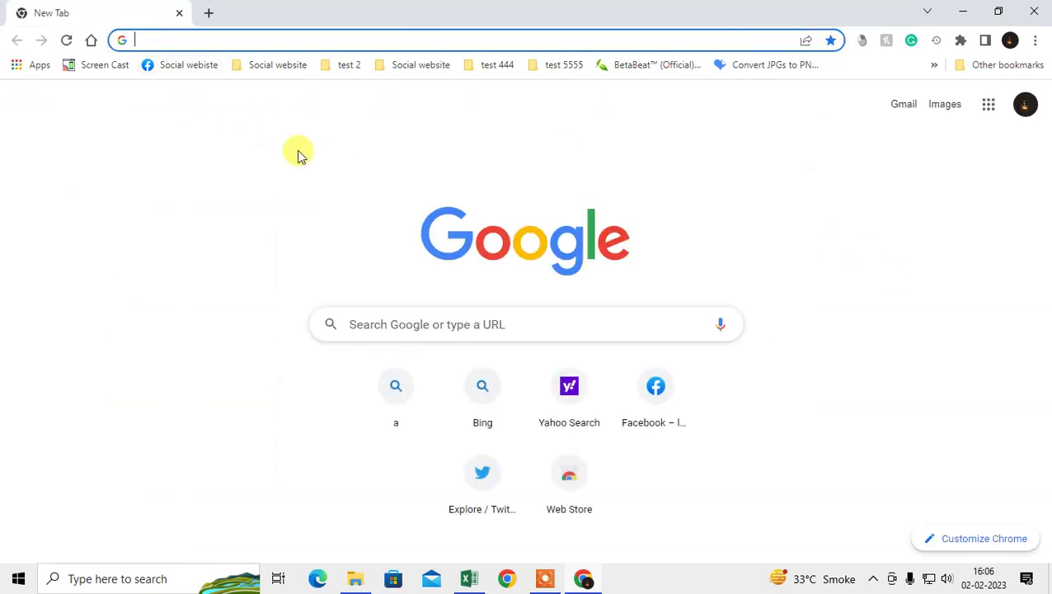
# - Open Facebook from the New Tab shortcut and bring up the page's context menu
pyautogui.click(656, 388)
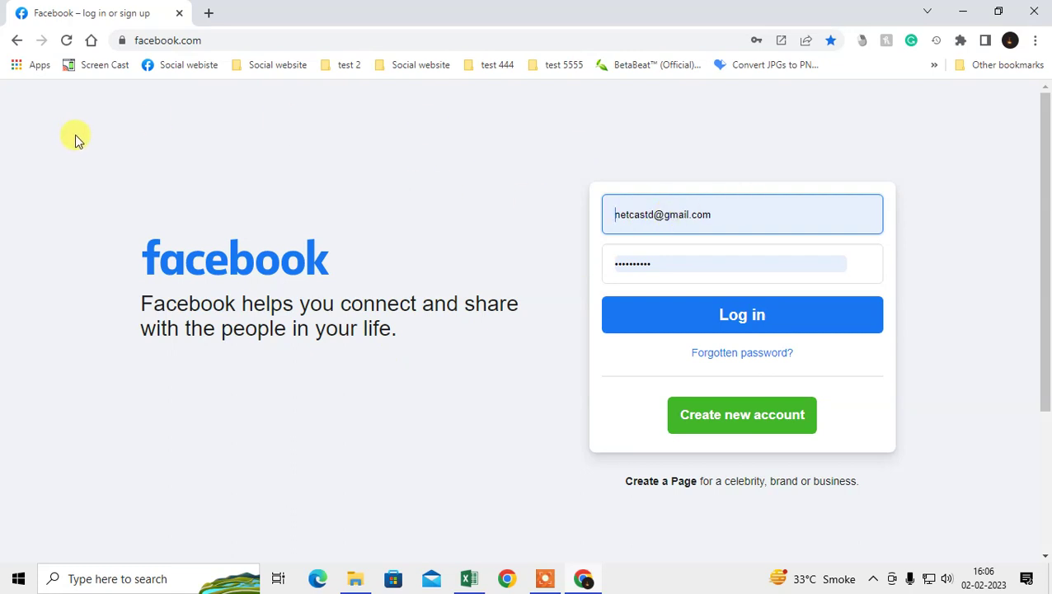
pyautogui.rightClick(304, 105)
pyautogui.click(233, 137)
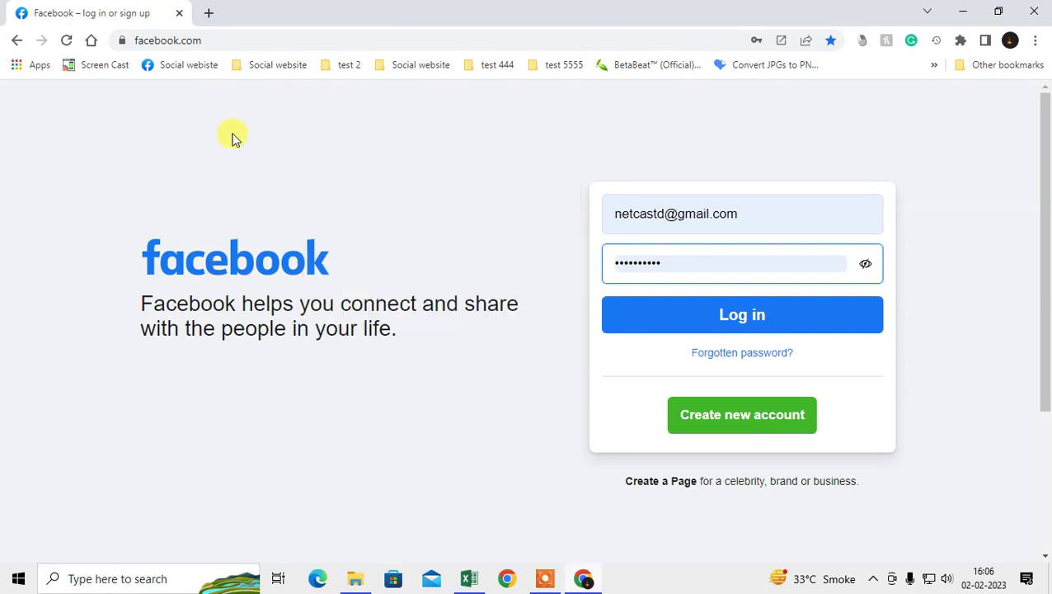
pyautogui.rightClick(352, 127)
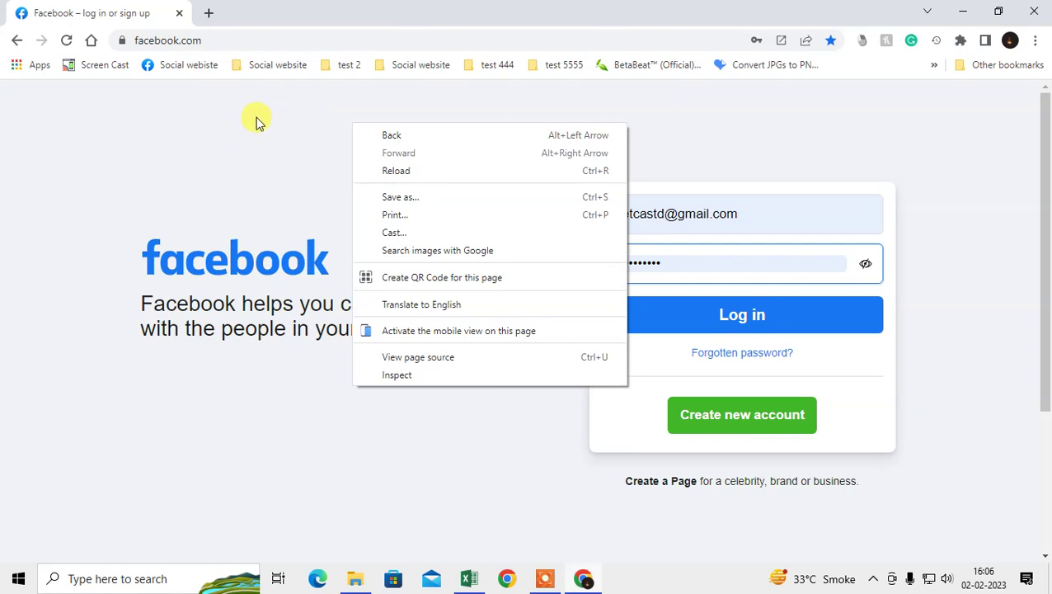
# - Inspect the Facebook page, turn on device emulation and show the device preset list
pyautogui.rightClick(280, 109)
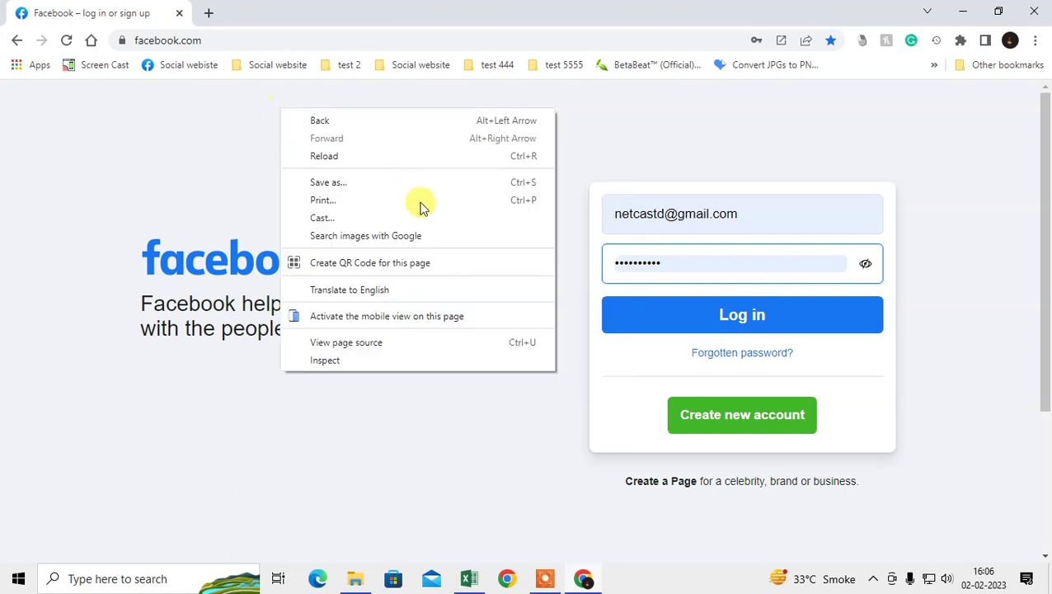
pyautogui.click(325, 363)
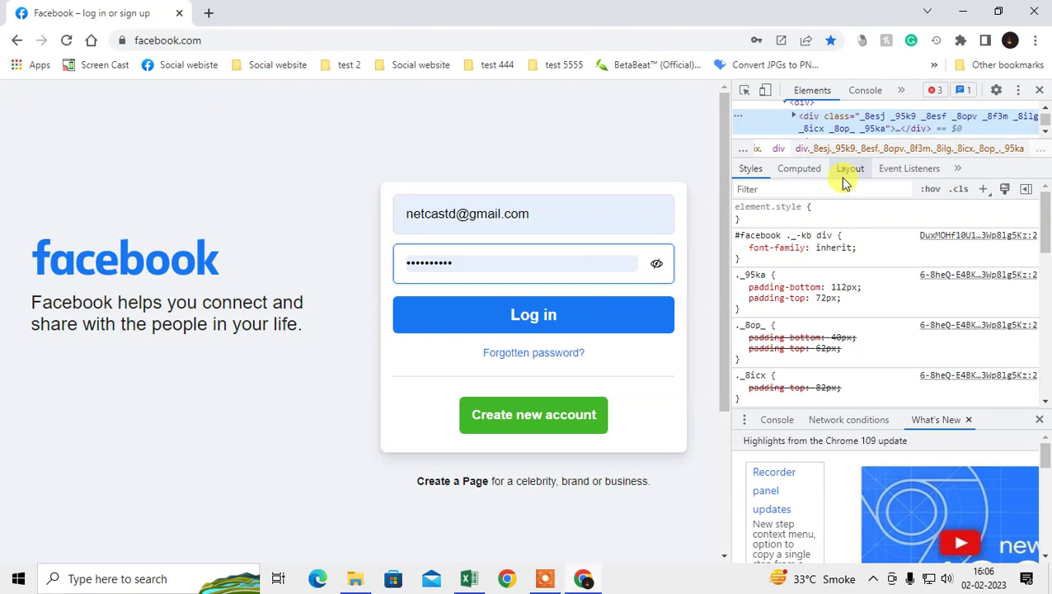
pyautogui.click(765, 93)
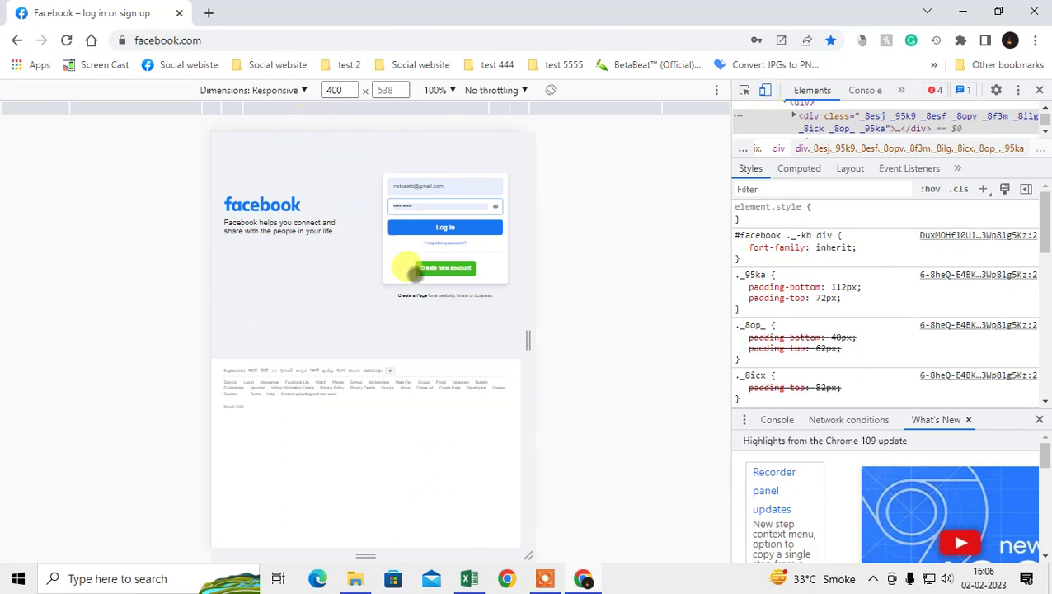
pyautogui.click(301, 92)
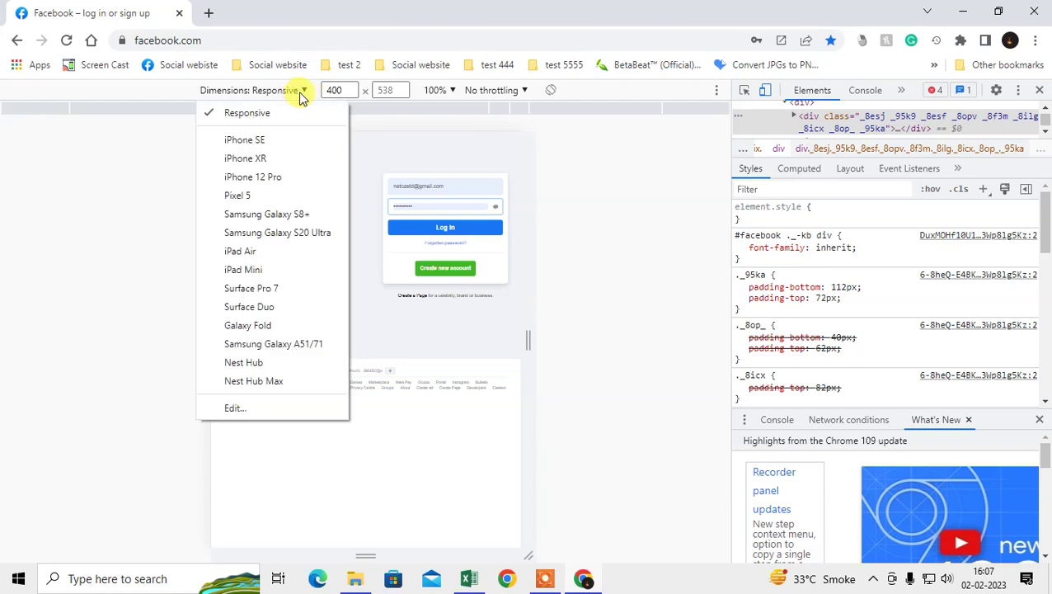
# - Preview the page as iPad Air, iPhone XR and Samsung Galaxy S8+, then close DevTools
pyautogui.click(61, 158)
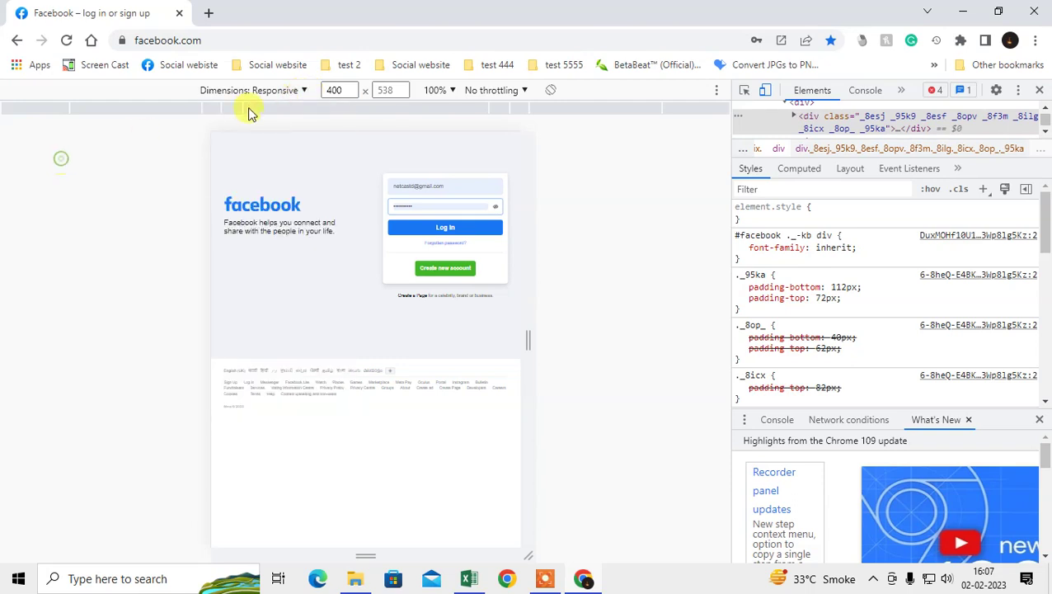
pyautogui.click(304, 91)
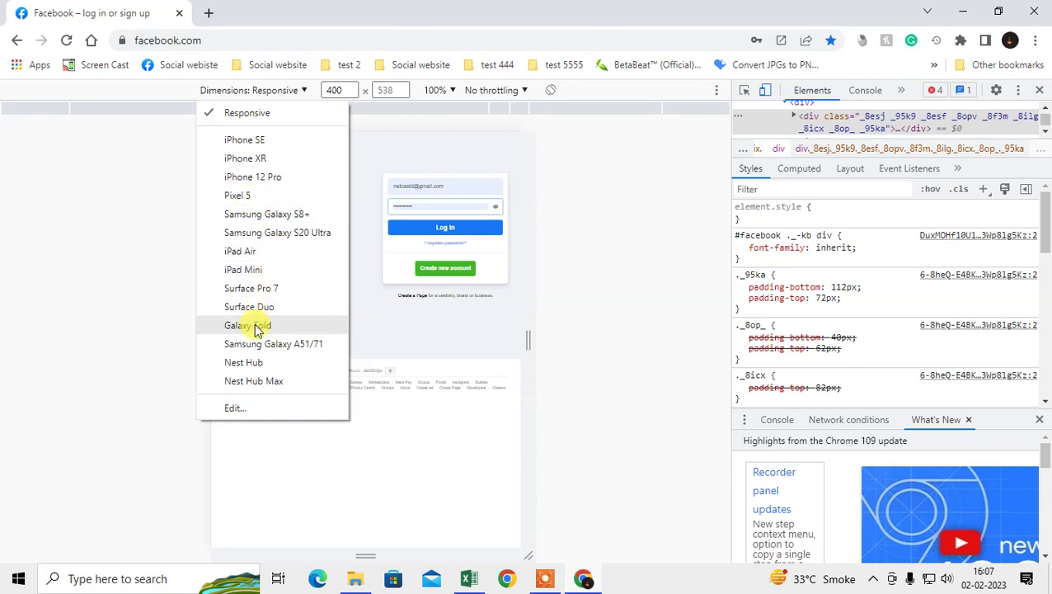
pyautogui.click(246, 255)
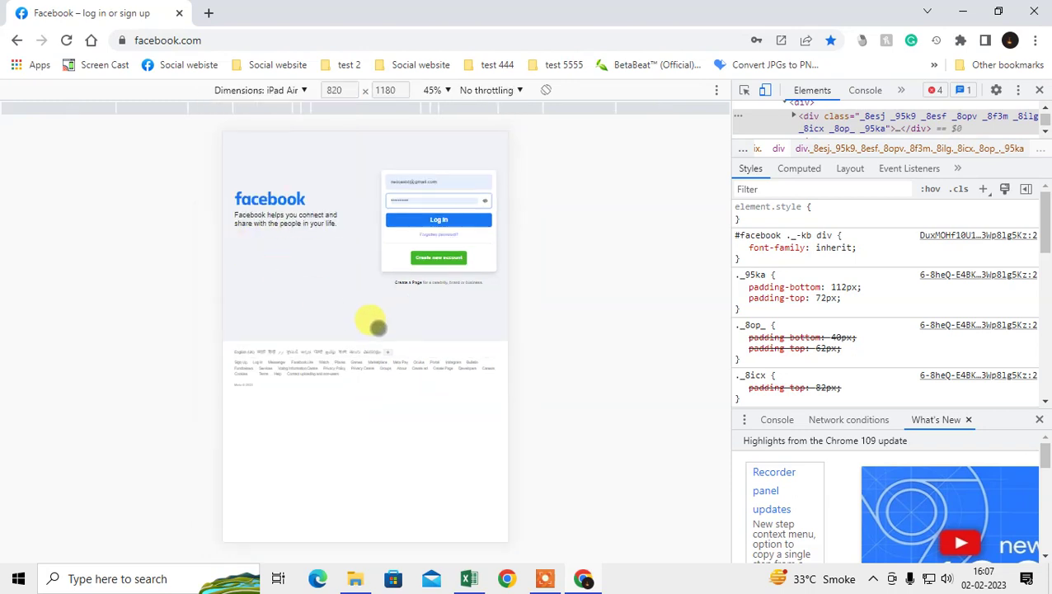
pyautogui.click(304, 90)
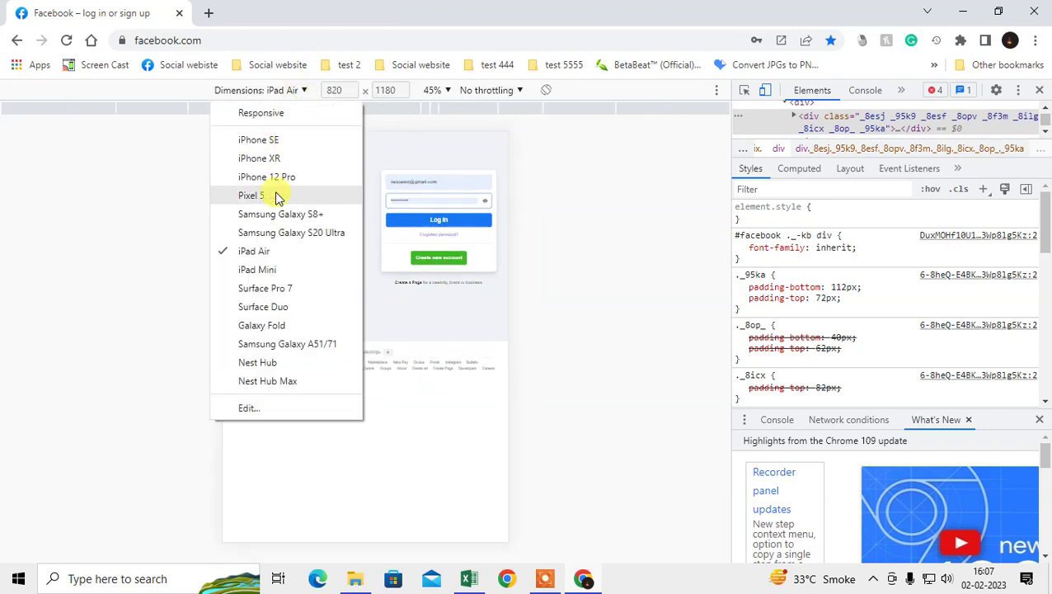
pyautogui.click(260, 158)
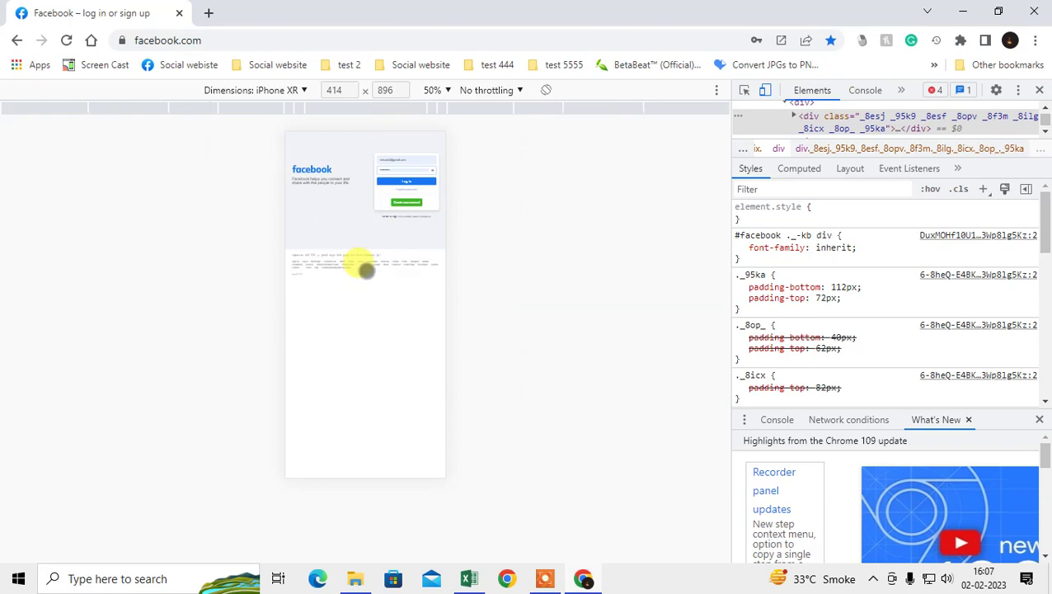
pyautogui.click(302, 90)
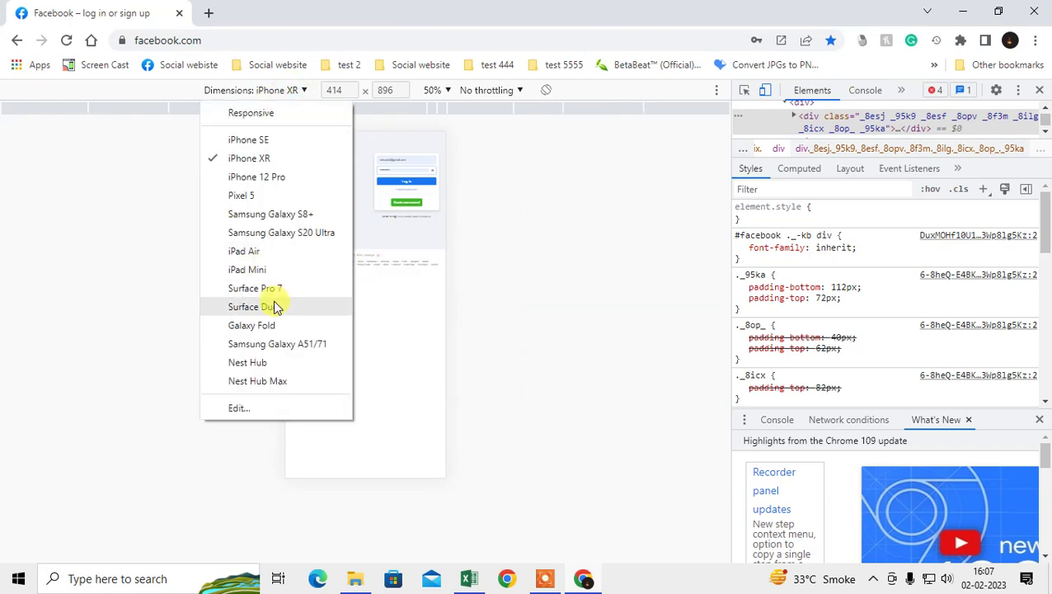
pyautogui.click(266, 217)
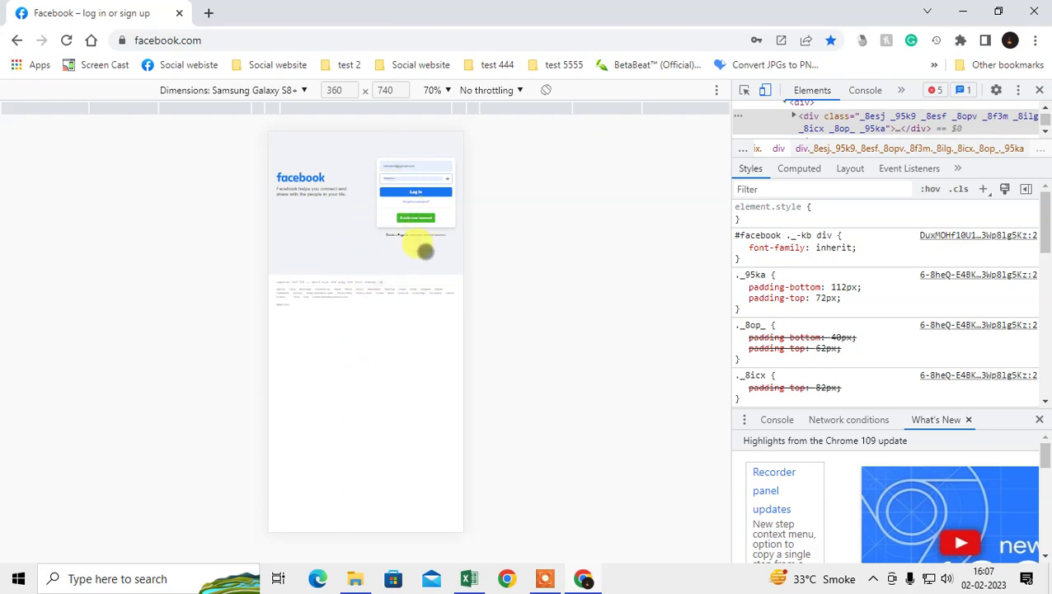
pyautogui.click(1041, 92)
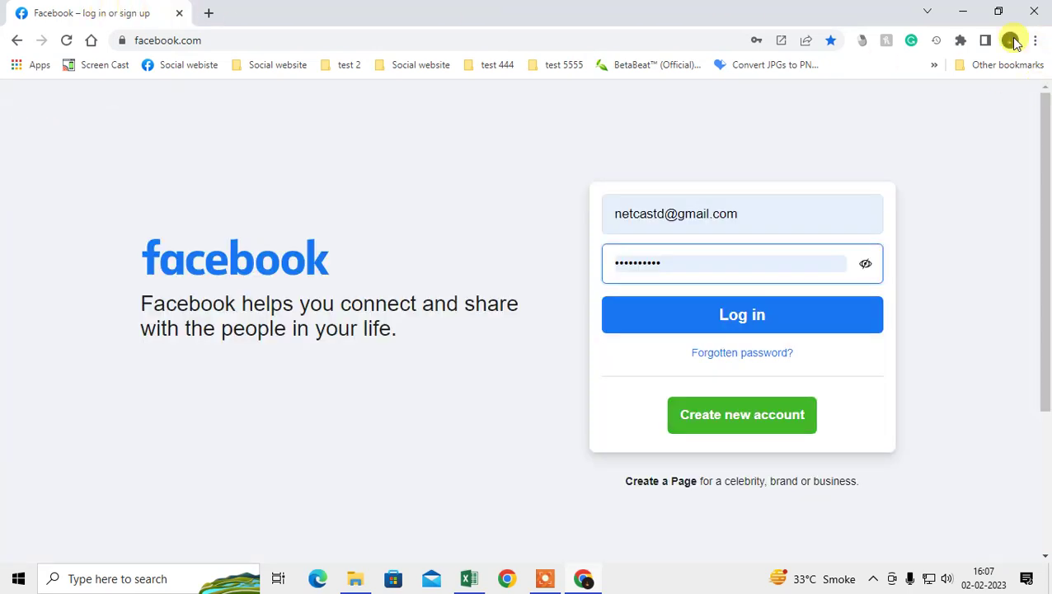
# - Reach the Extensions page through Chrome's main menu and show its side navigation
pyautogui.rightClick(322, 121)
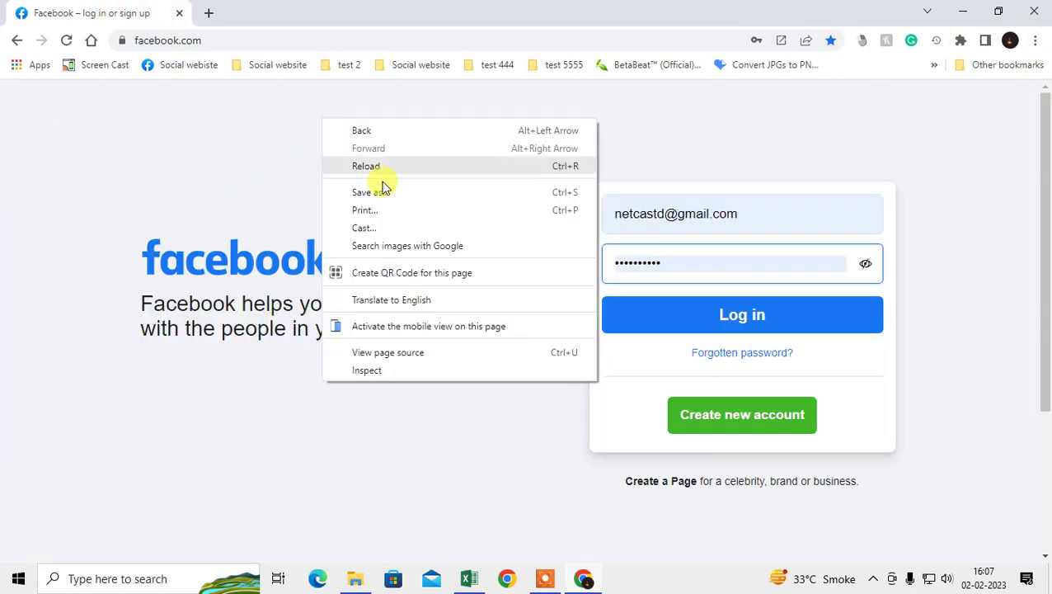
pyautogui.click(148, 147)
pyautogui.click(1037, 40)
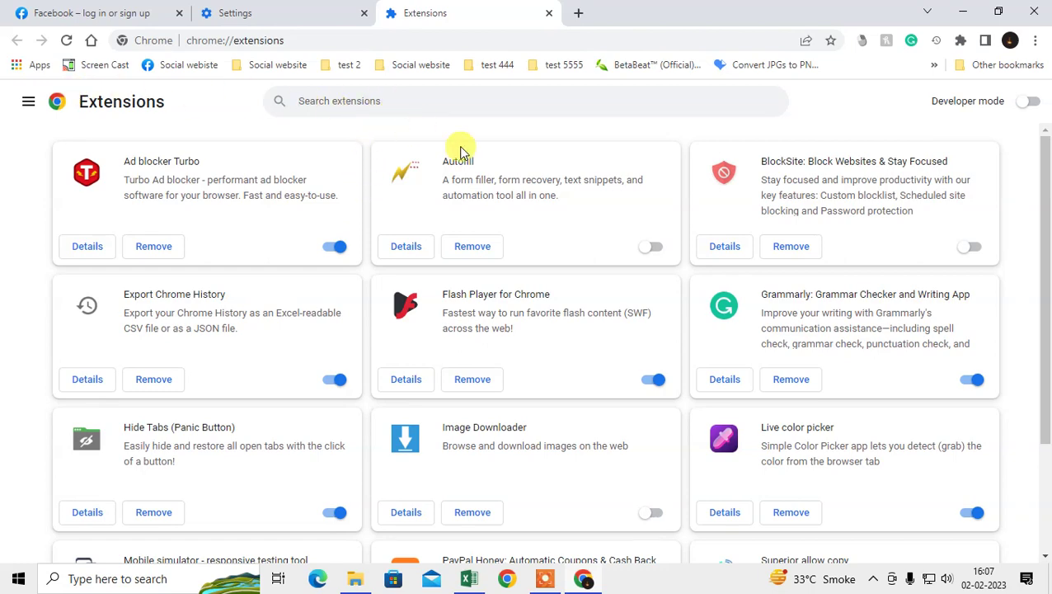
pyautogui.scroll(-2, 751, 347)
pyautogui.scroll(2, 495, 328)
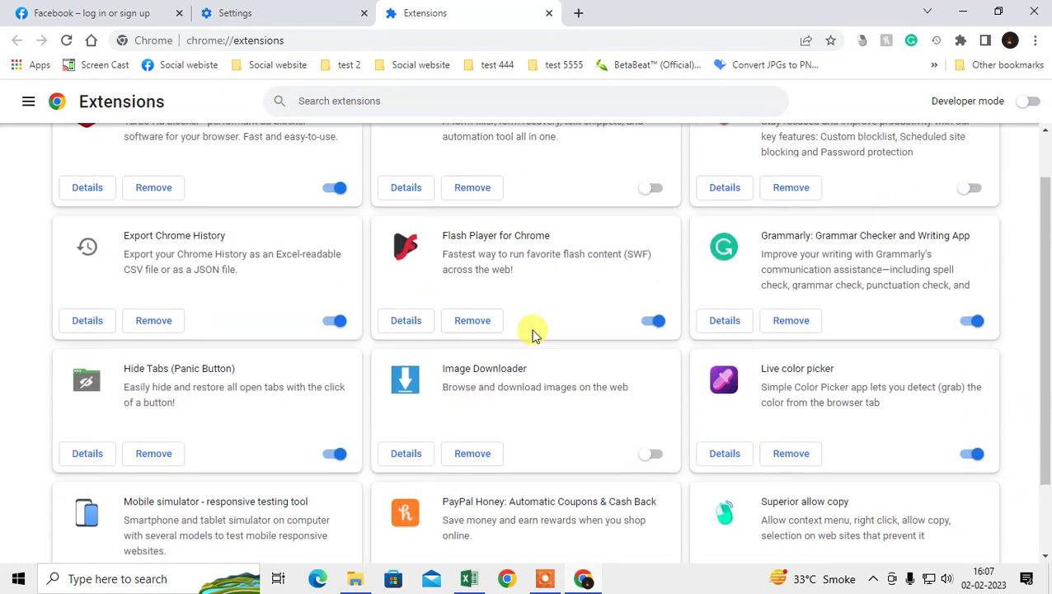
pyautogui.click(29, 105)
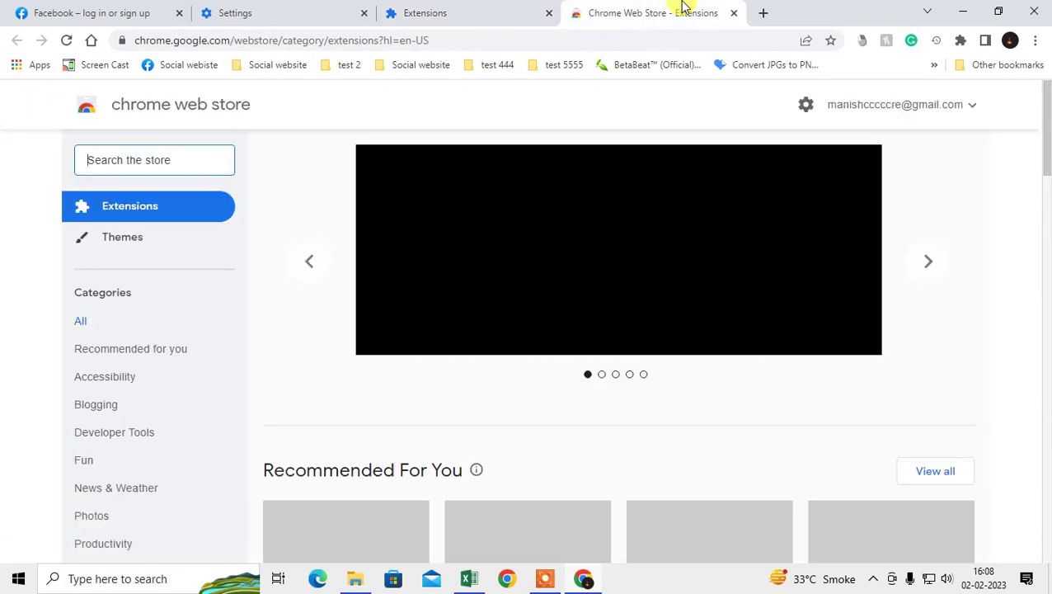
# - Search the store for 'mobile view' and add Mobile View Switcher to Chrome
pyautogui.click(111, 161)
pyautogui.write('mo')
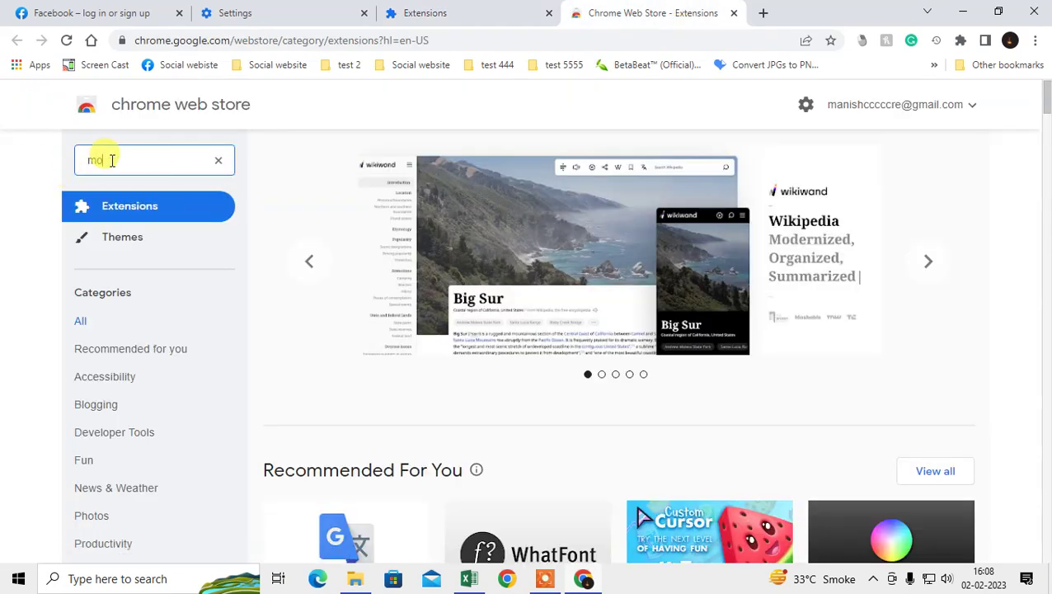
pyautogui.write('bile view')
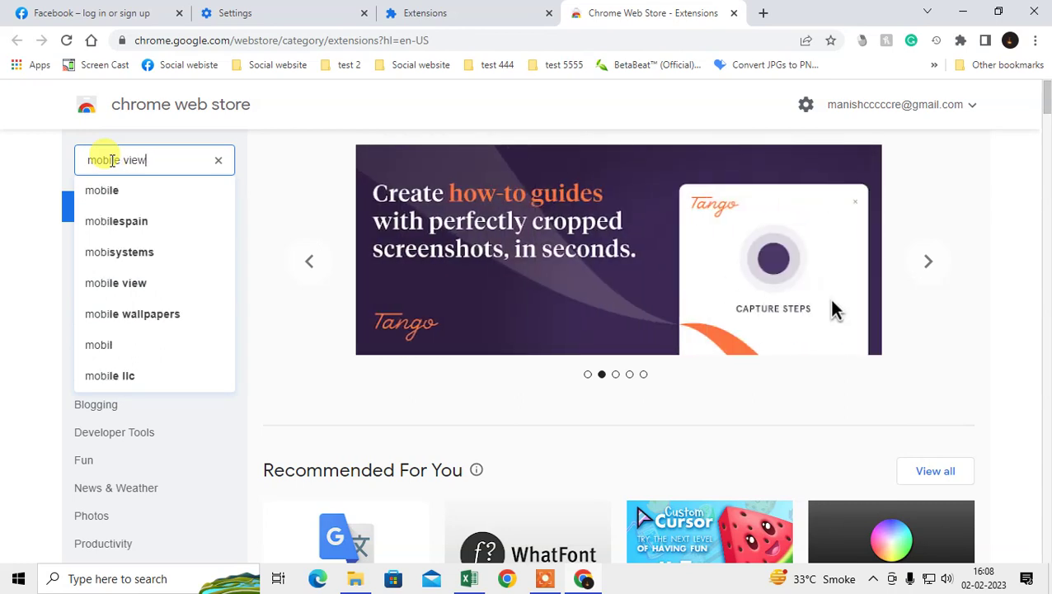
pyautogui.click(143, 203)
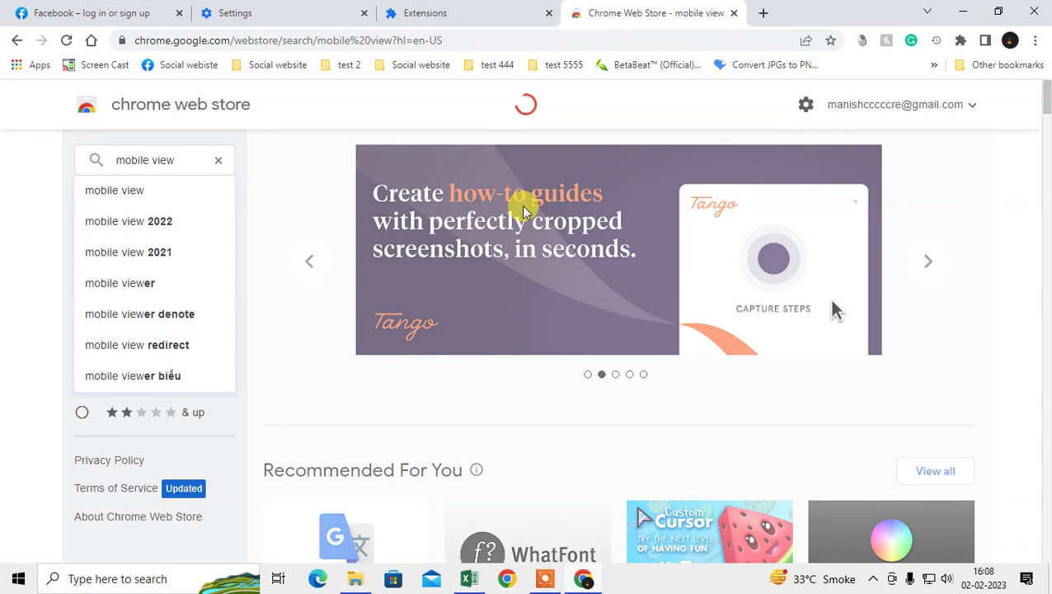
pyautogui.scroll(-1, 495, 206)
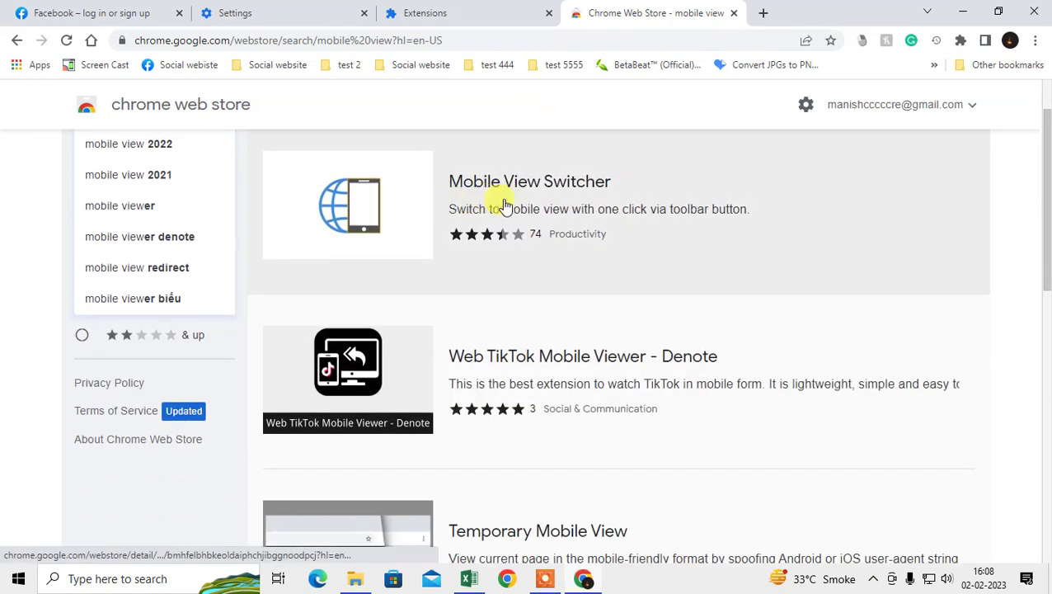
pyautogui.click(611, 222)
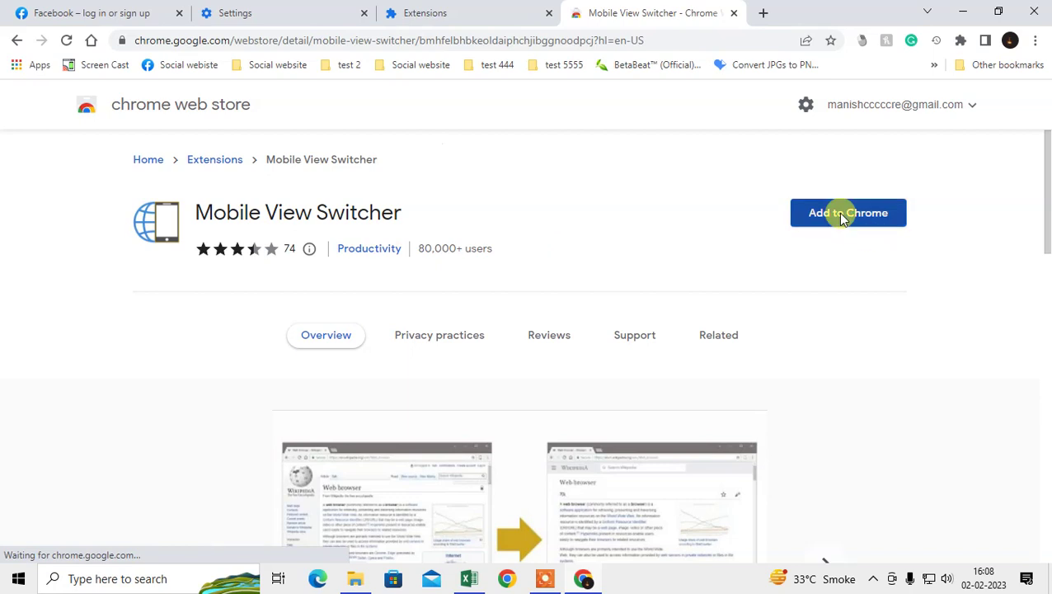
pyautogui.click(842, 215)
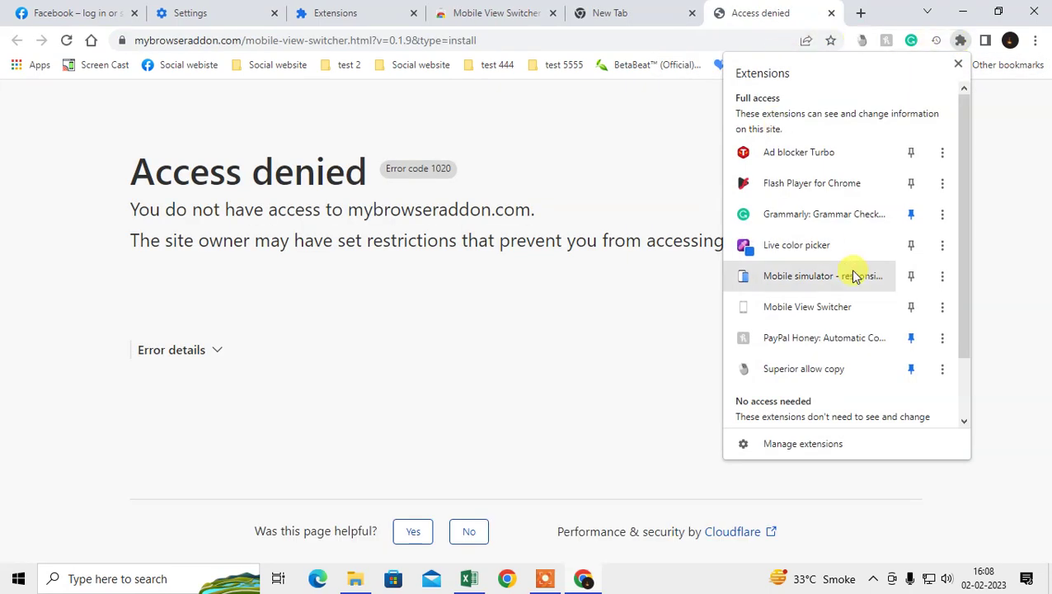
# - Pin Mobile View Switcher to the toolbar and return to the Facebook tab
pyautogui.scroll(-2, 854, 275)
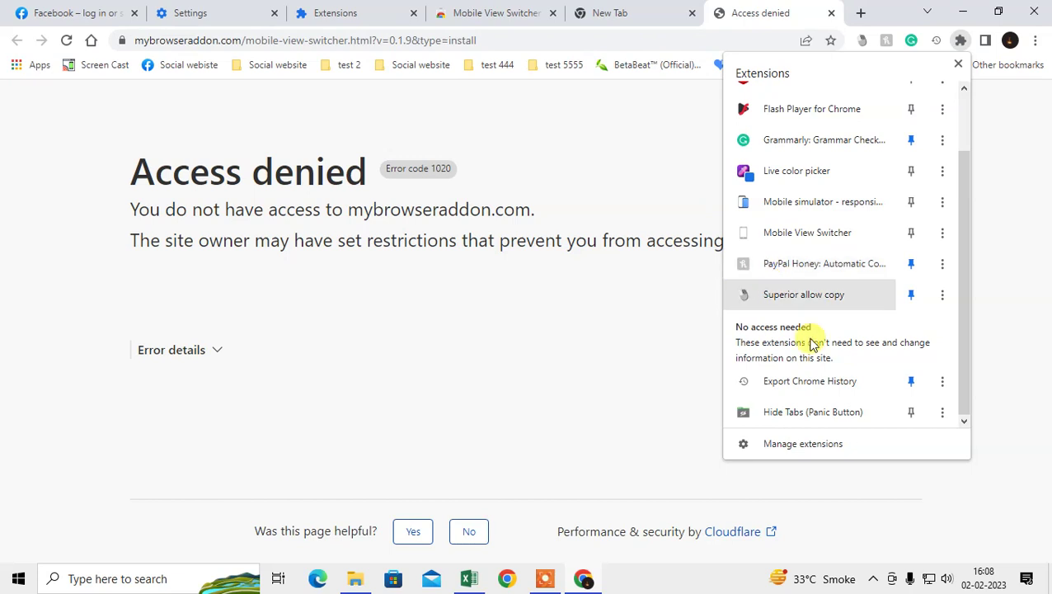
pyautogui.scroll(2, 817, 330)
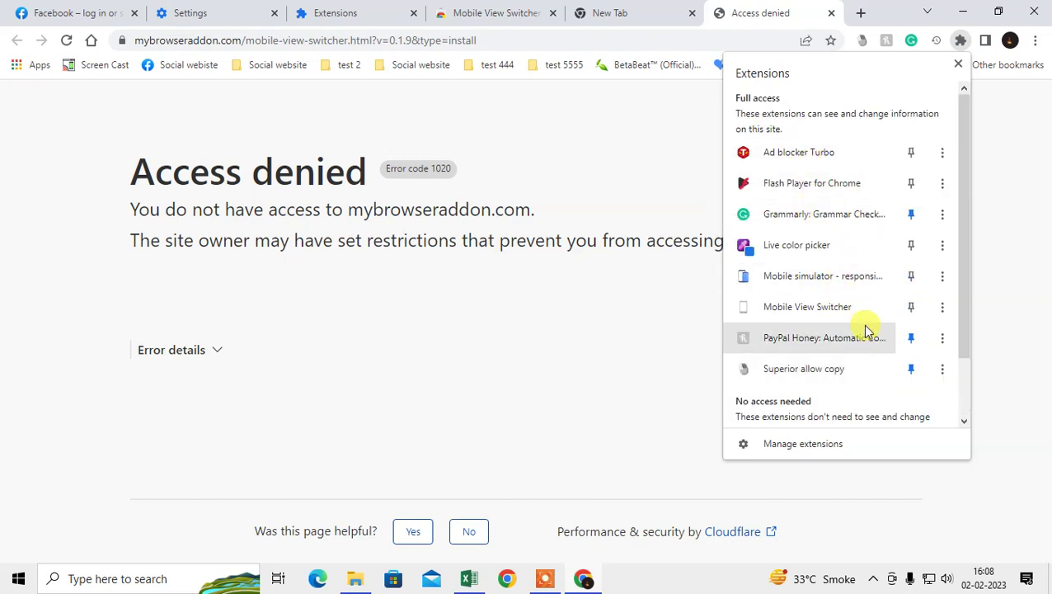
pyautogui.click(915, 312)
pyautogui.click(697, 101)
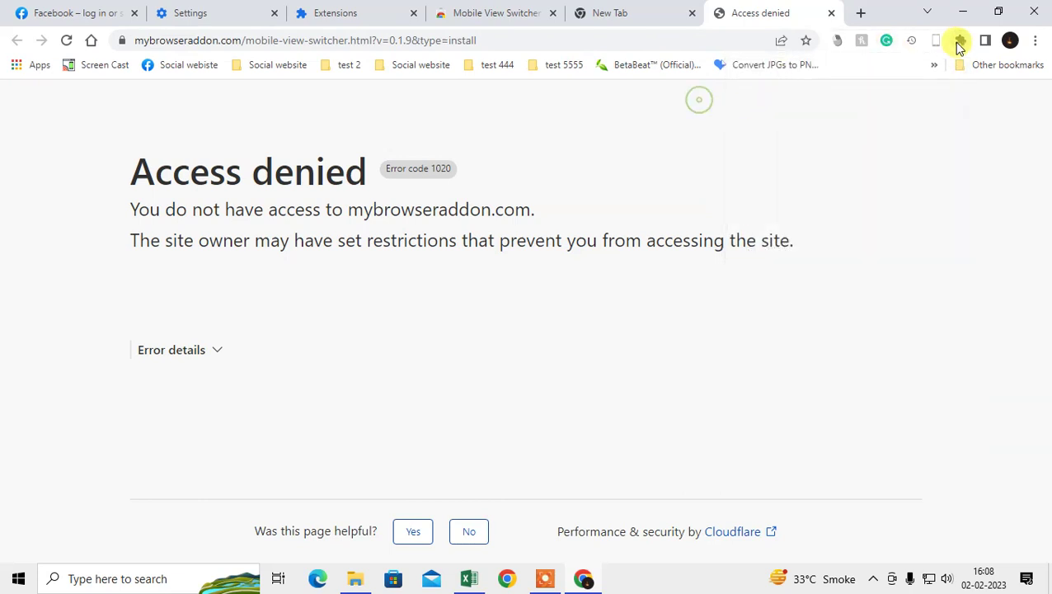
pyautogui.click(79, 12)
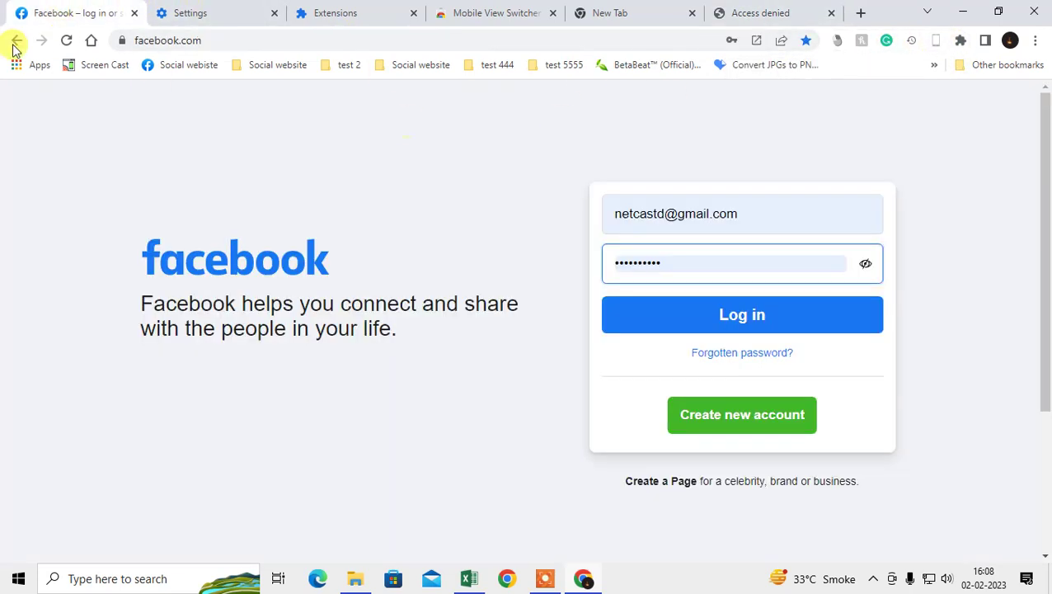
# - Reload Facebook, switch it to mobile view, and open Mobile View Switcher's settings page
pyautogui.click(68, 40)
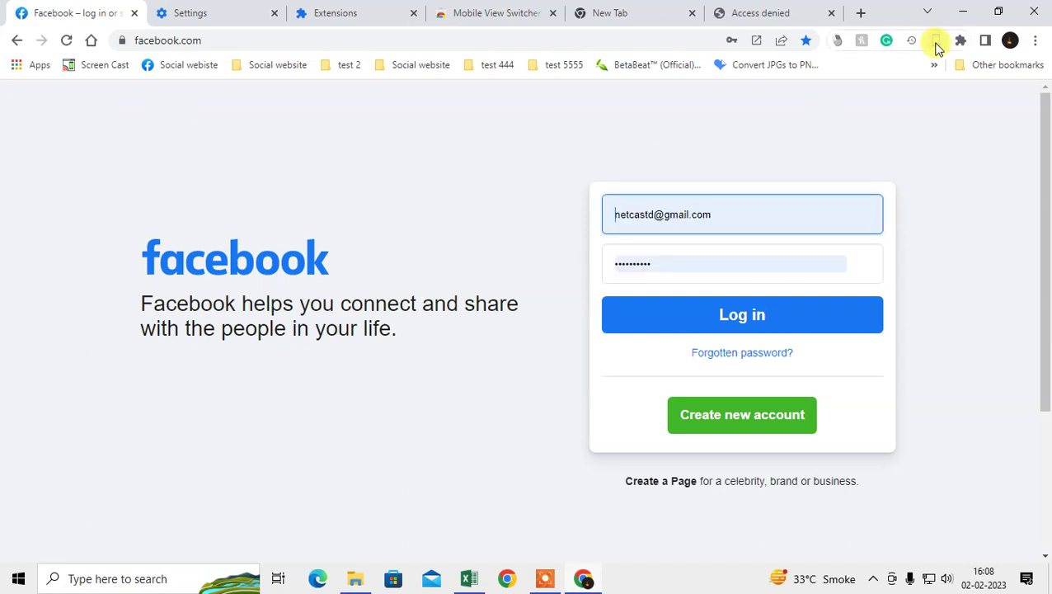
pyautogui.click(937, 43)
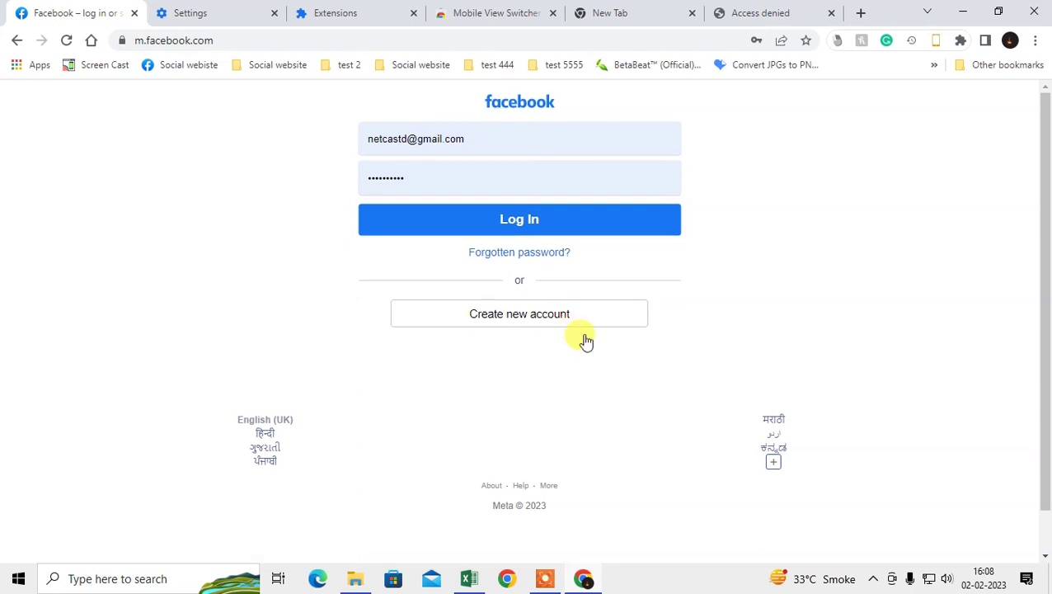
pyautogui.scroll(-1, 584, 345)
pyautogui.scroll(1, 583, 345)
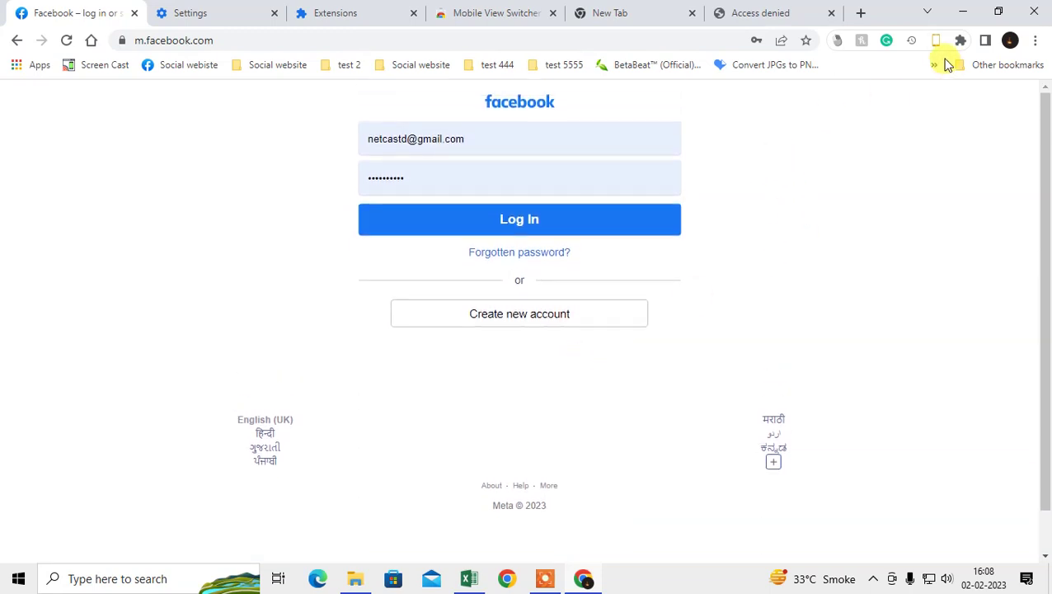
pyautogui.rightClick(938, 48)
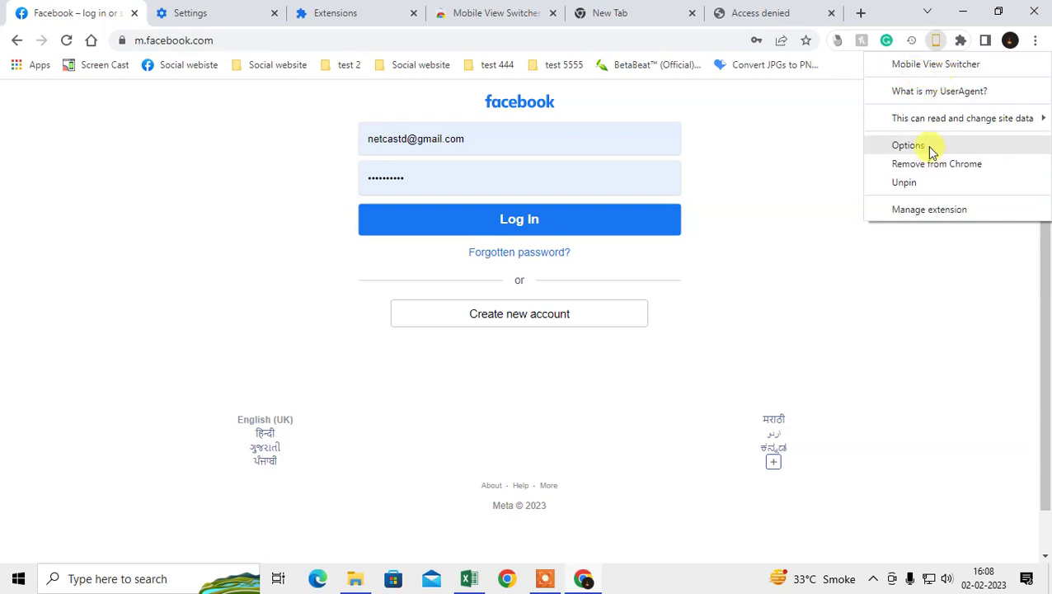
pyautogui.click(908, 145)
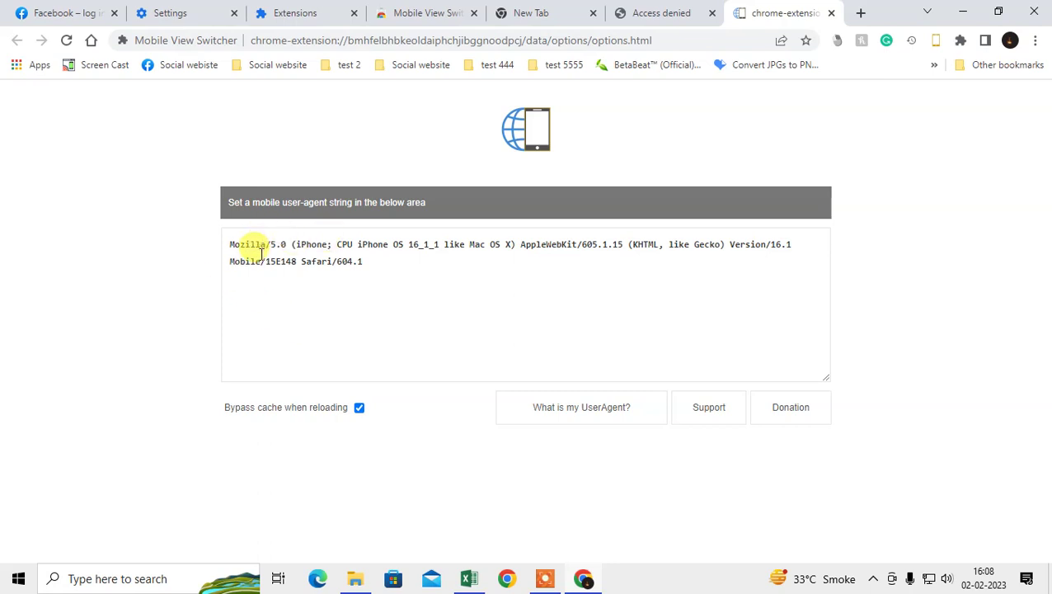
# - Highlight the iPhone user-agent string, then turn mobile view off on the Facebook tab
pyautogui.moveTo(299, 244); pyautogui.dragTo(367, 244)
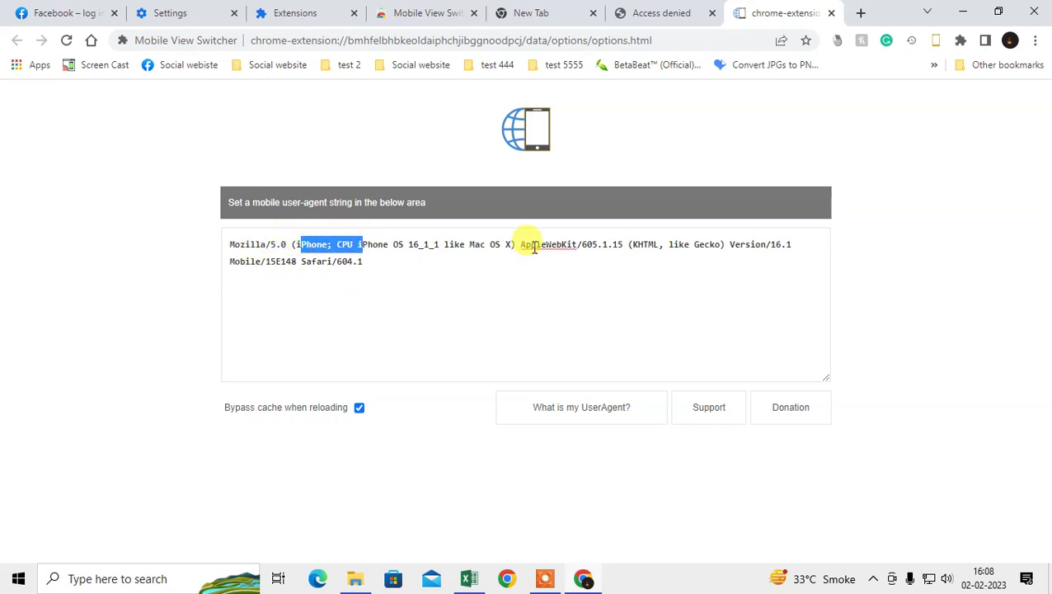
pyautogui.click(527, 242)
pyautogui.click(106, 8)
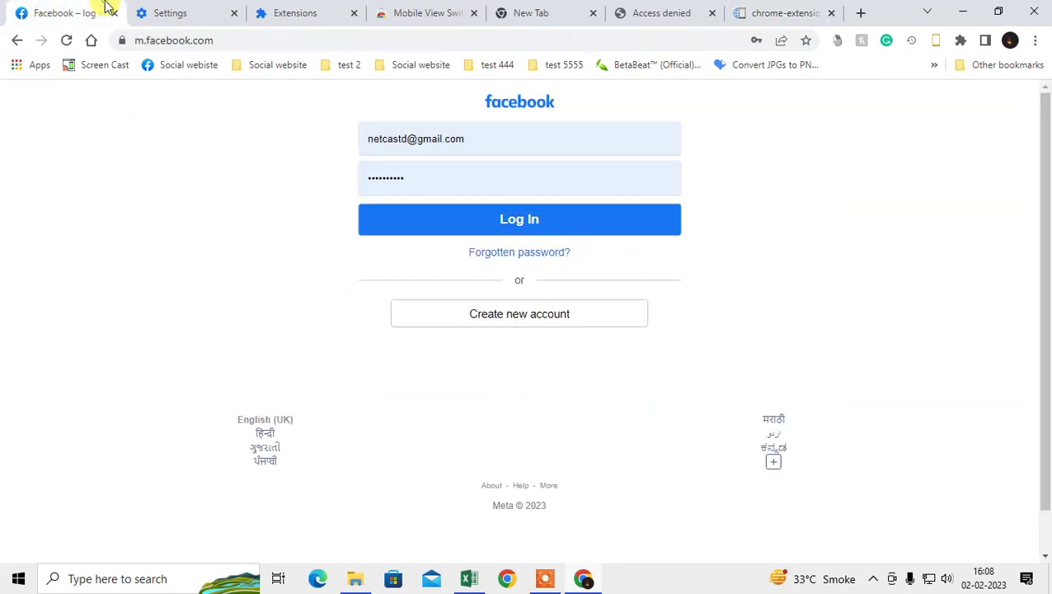
pyautogui.click(938, 41)
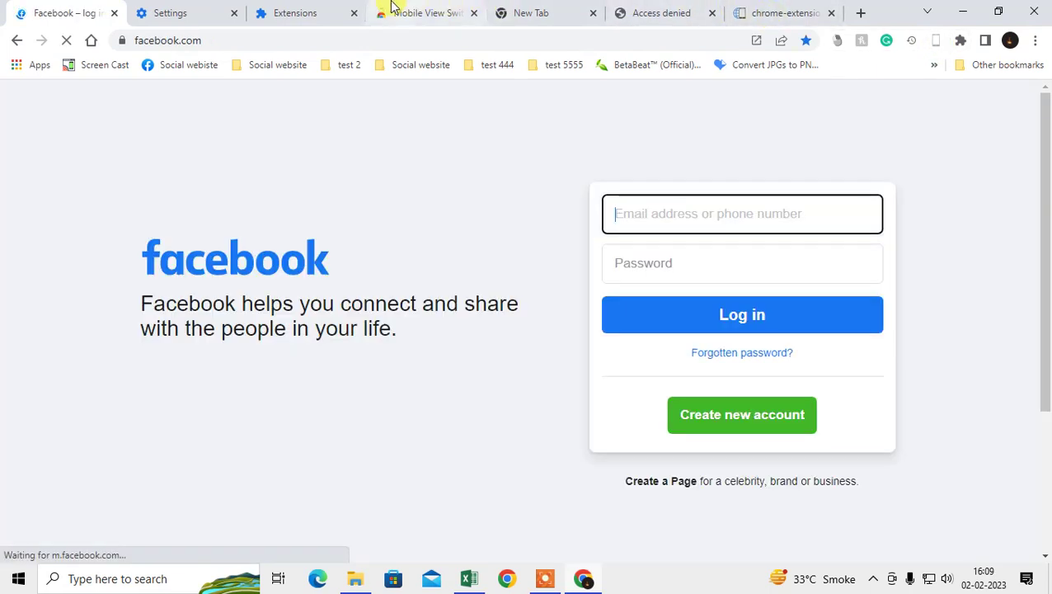
# - Switch to the Mobile View Switcher store page, then refresh the Windows desktop
pyautogui.click(386, 9)
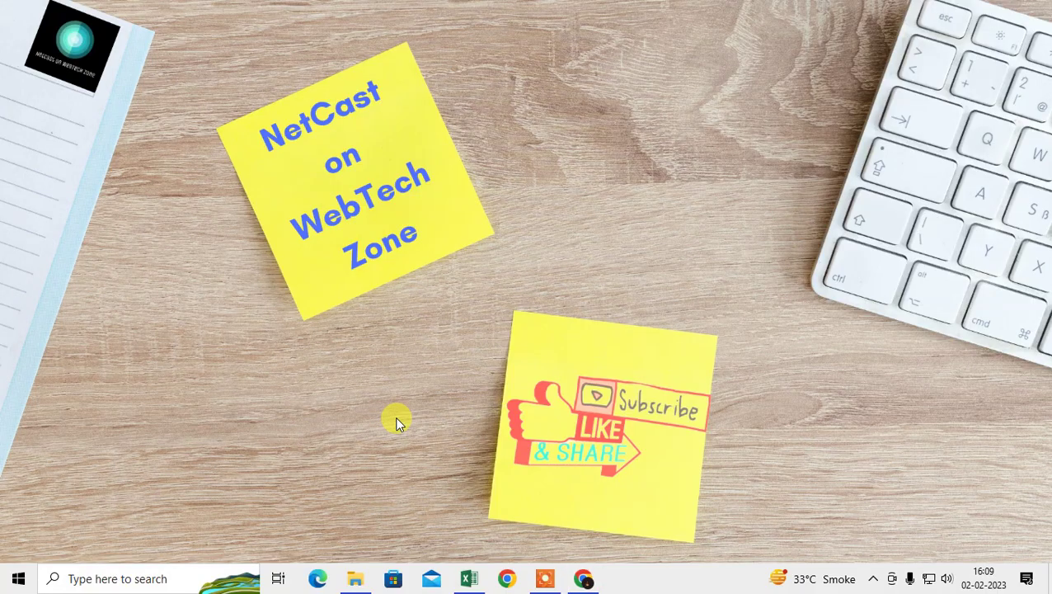
pyautogui.rightClick(554, 202)
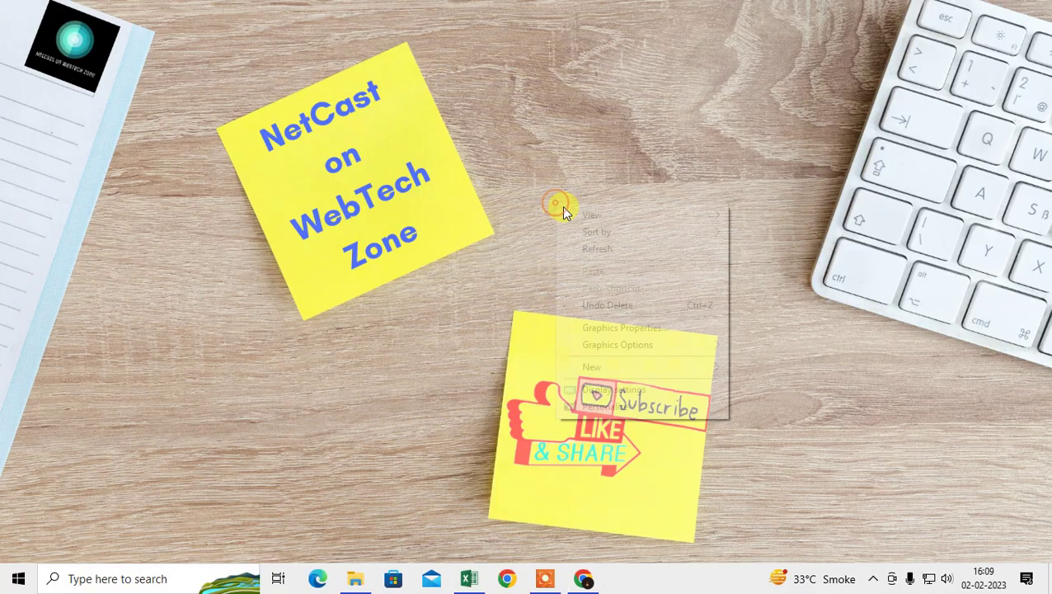
pyautogui.click(636, 248)
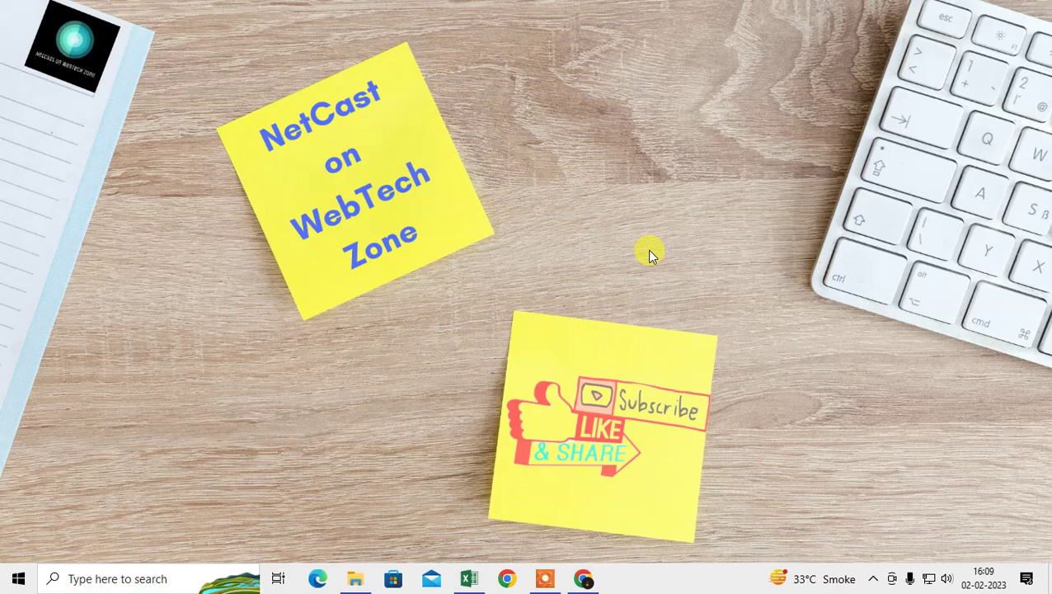